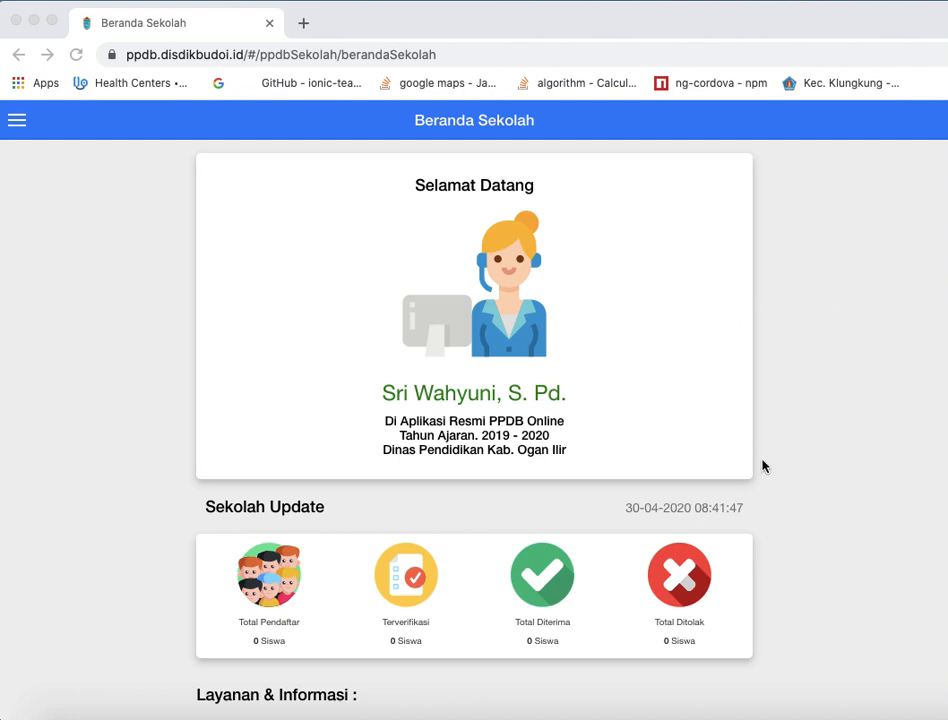
- Look over the school home page, from the Sekolah Update statistics to the Layanan, Pendaftaran Peserta and Hasil Seleksi sections
{"action": "scroll", "coordinate": [762, 466], "scroll_direction": "down", "scroll_amount": 3}
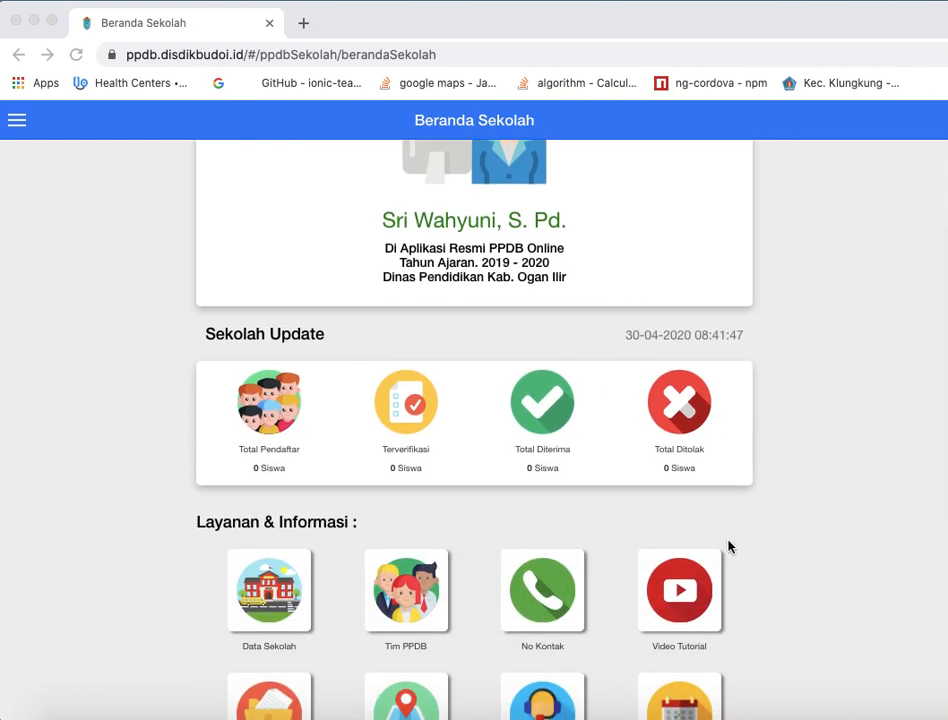
{"action": "scroll", "coordinate": [728, 546], "scroll_direction": "down", "scroll_amount": 5}
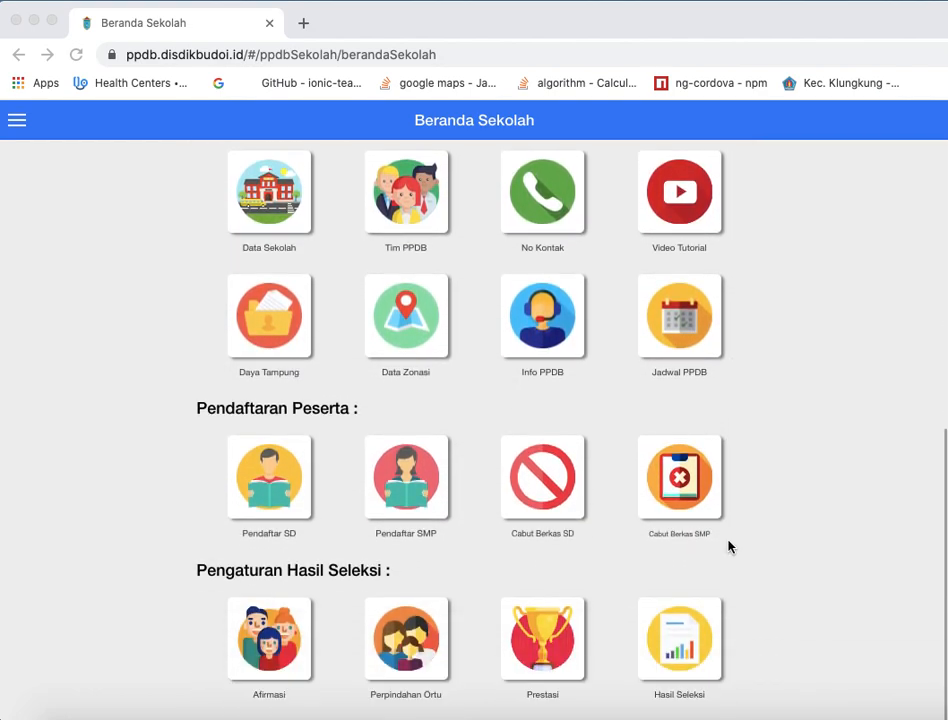
{"action": "scroll", "coordinate": [728, 546], "scroll_direction": "up", "scroll_amount": 8}
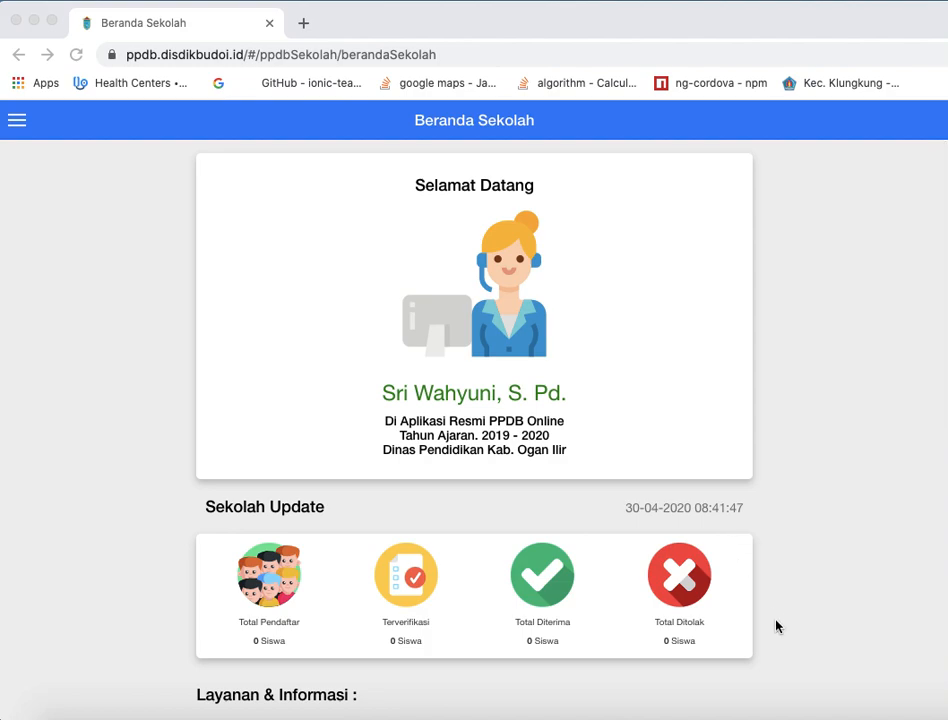
{"action": "scroll", "coordinate": [777, 630], "scroll_direction": "down", "scroll_amount": 4}
{"action": "scroll", "coordinate": [777, 632], "scroll_direction": "down", "scroll_amount": 2}
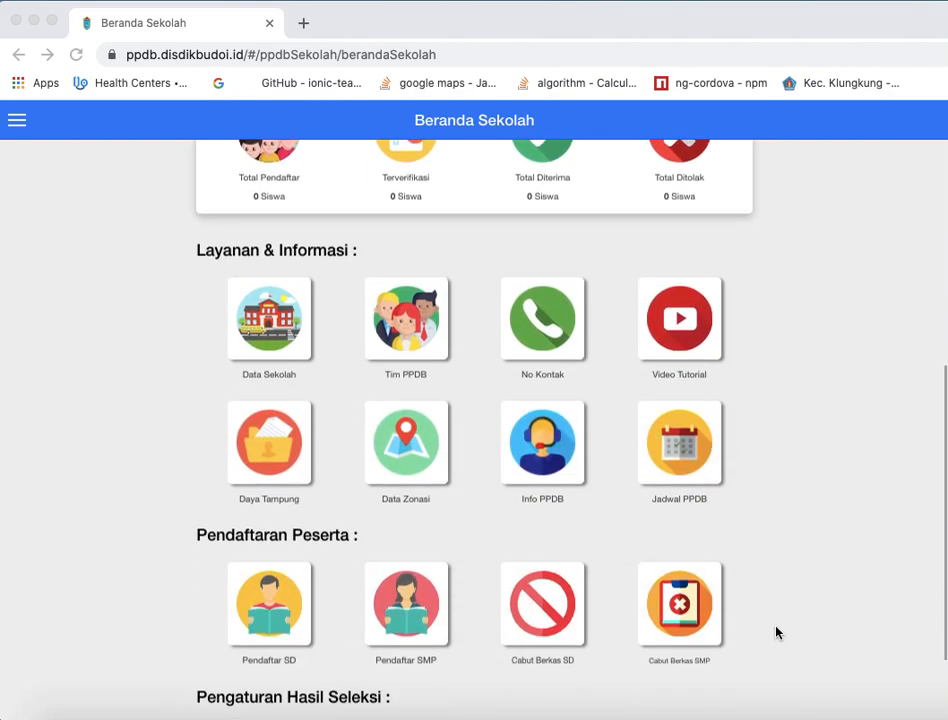
{"action": "scroll", "coordinate": [777, 632], "scroll_direction": "up", "scroll_amount": 3}
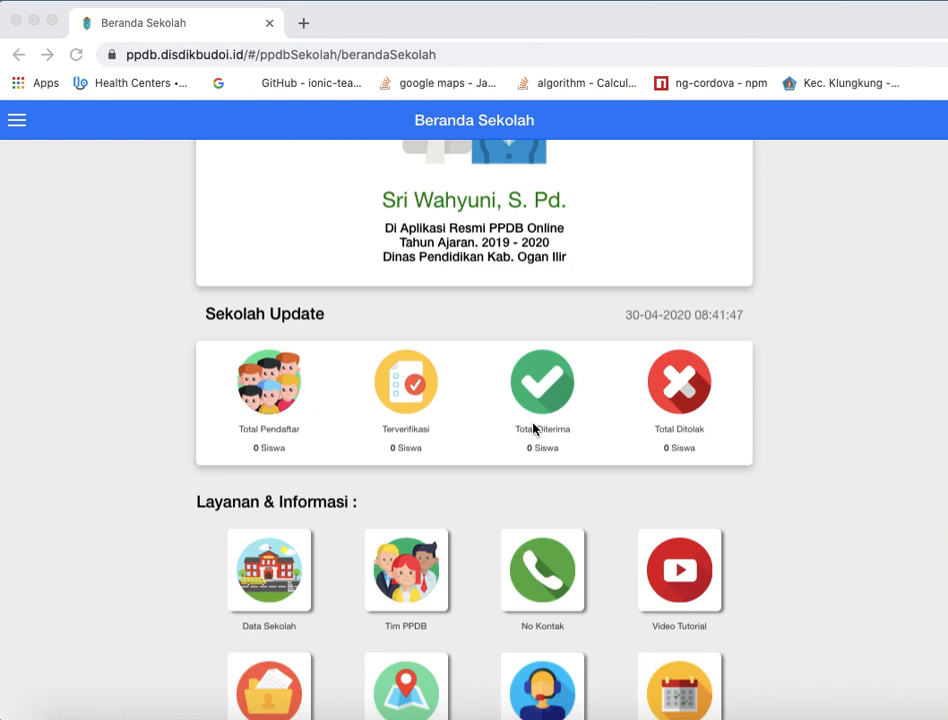
{"action": "scroll", "coordinate": [698, 461], "scroll_direction": "up", "scroll_amount": 3}
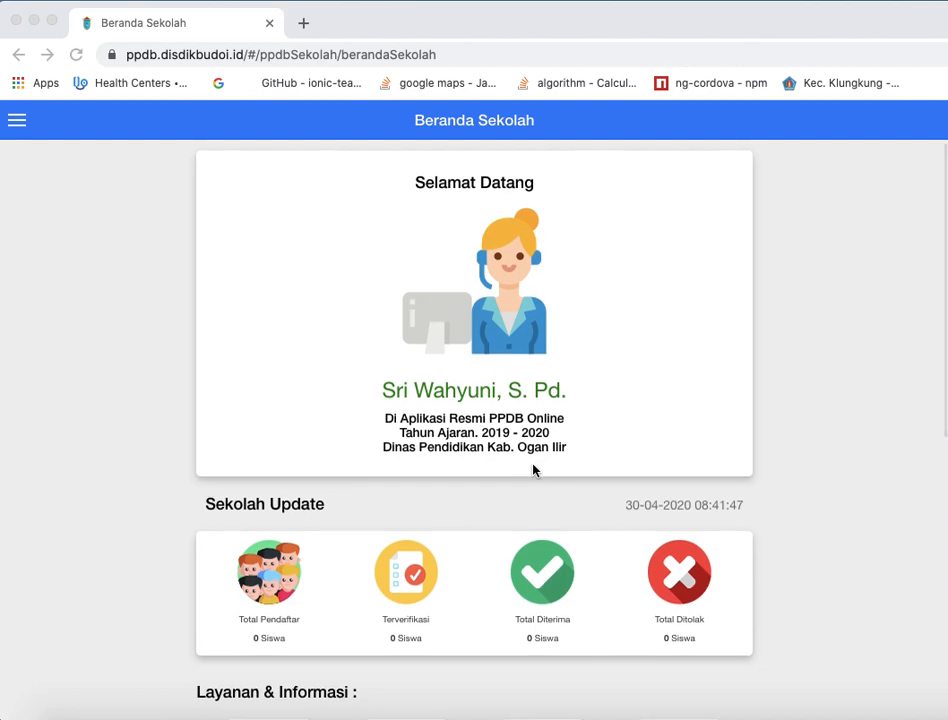
{"action": "scroll", "coordinate": [533, 470], "scroll_direction": "down", "scroll_amount": 5}
{"action": "scroll", "coordinate": [533, 470], "scroll_direction": "down", "scroll_amount": 1}
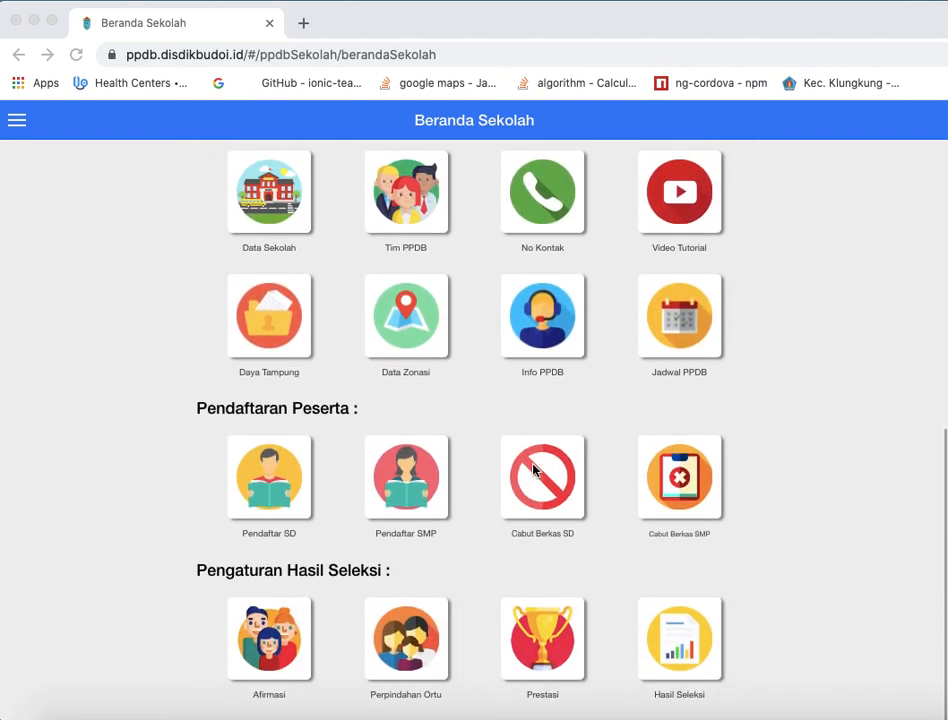
{"action": "scroll", "coordinate": [533, 470], "scroll_direction": "up", "scroll_amount": 1}
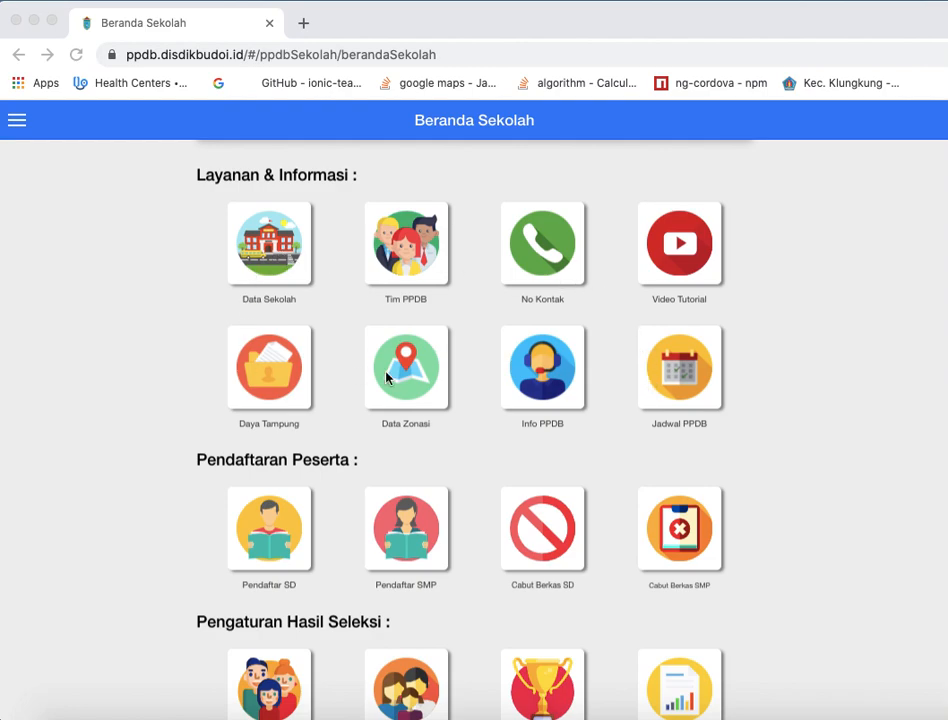
{"action": "scroll", "coordinate": [432, 498], "scroll_direction": "down", "scroll_amount": 1}
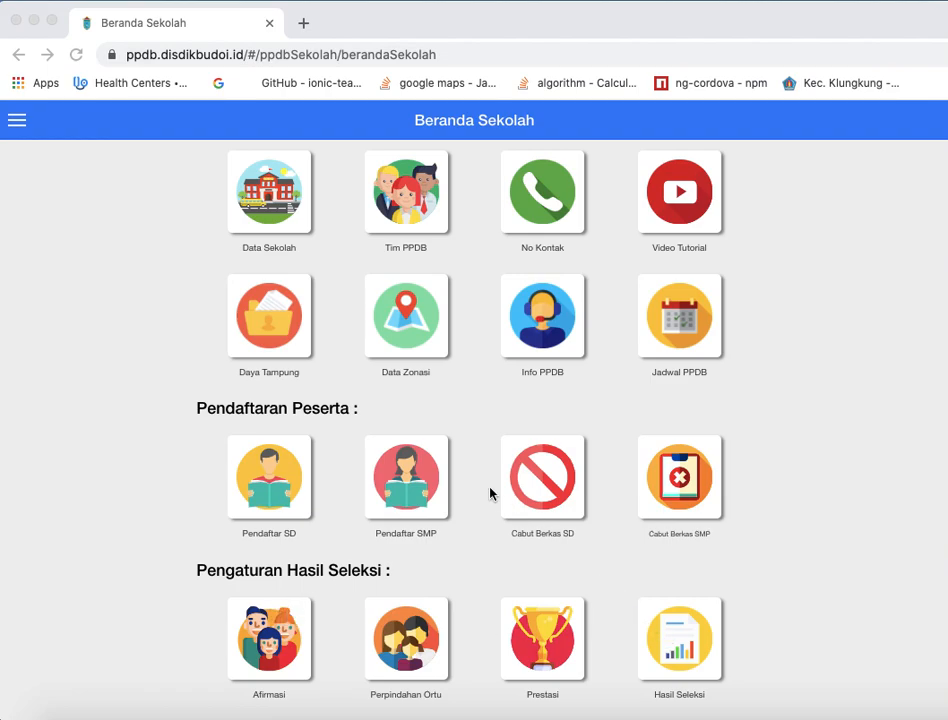
{"action": "scroll", "coordinate": [489, 492], "scroll_direction": "up", "scroll_amount": 5}
{"action": "scroll", "coordinate": [489, 492], "scroll_direction": "down", "scroll_amount": 5}
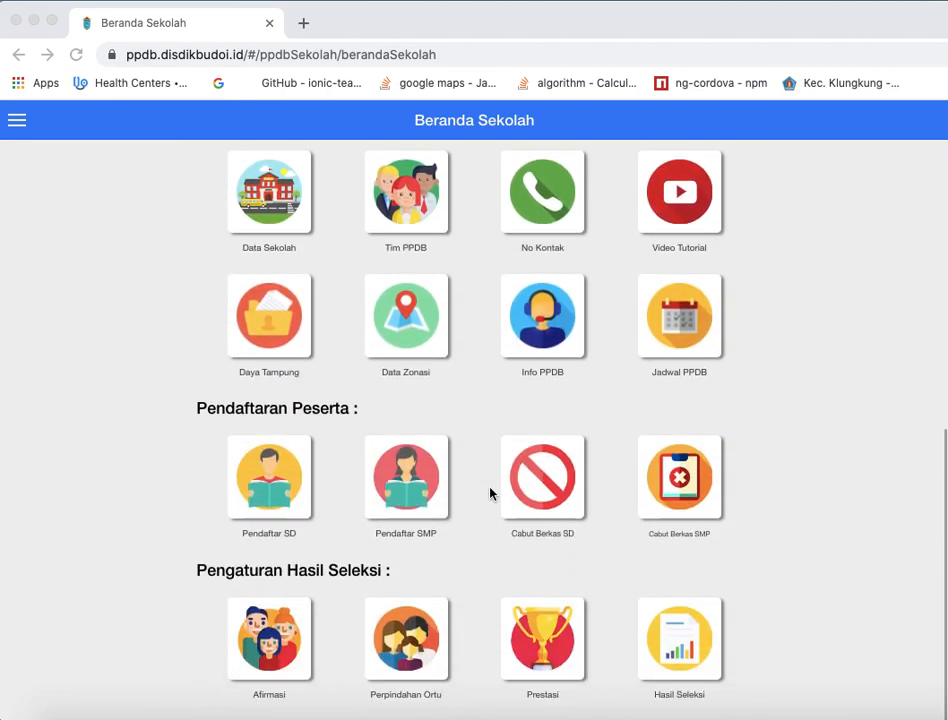
- Open the Data Sekolah page from the Layanan & Informasi section
{"action": "scroll", "coordinate": [489, 492], "scroll_direction": "up", "scroll_amount": 1}
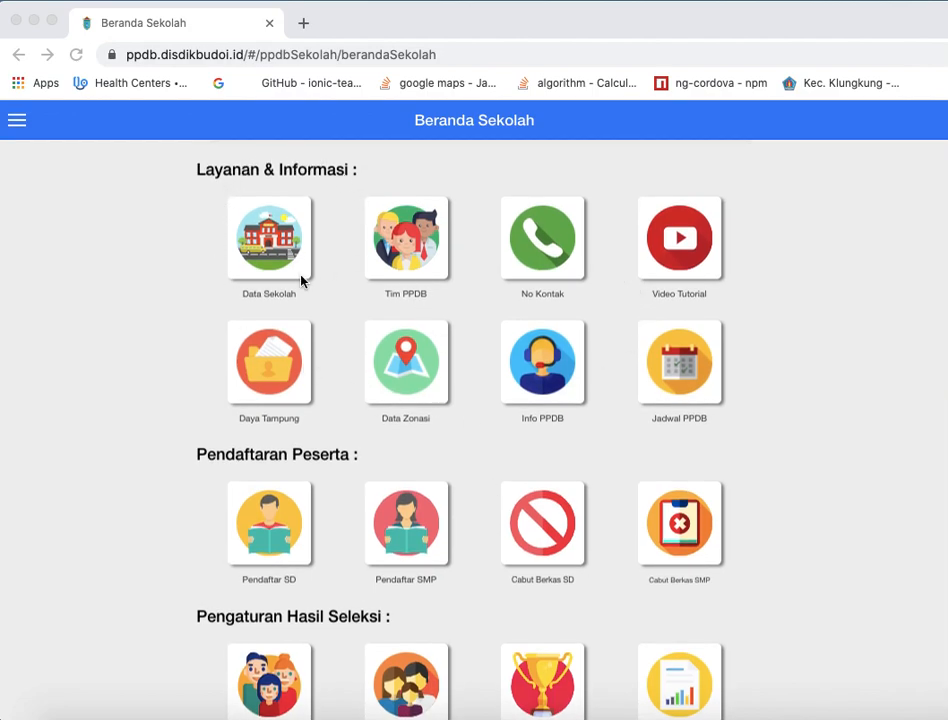
{"action": "left_click", "coordinate": [278, 247]}
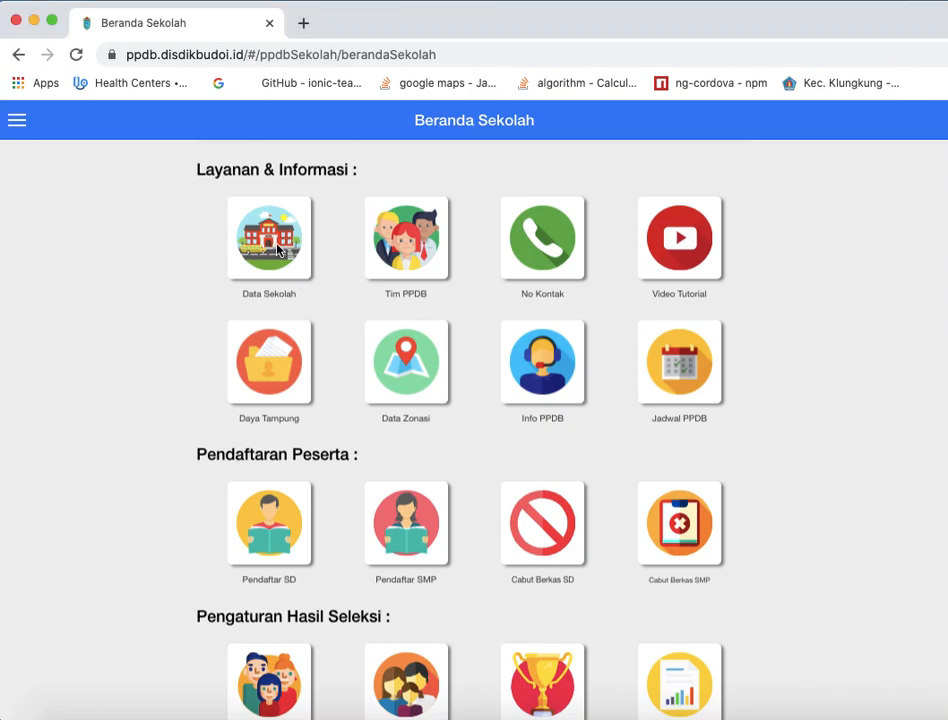
{"action": "left_click", "coordinate": [278, 247]}
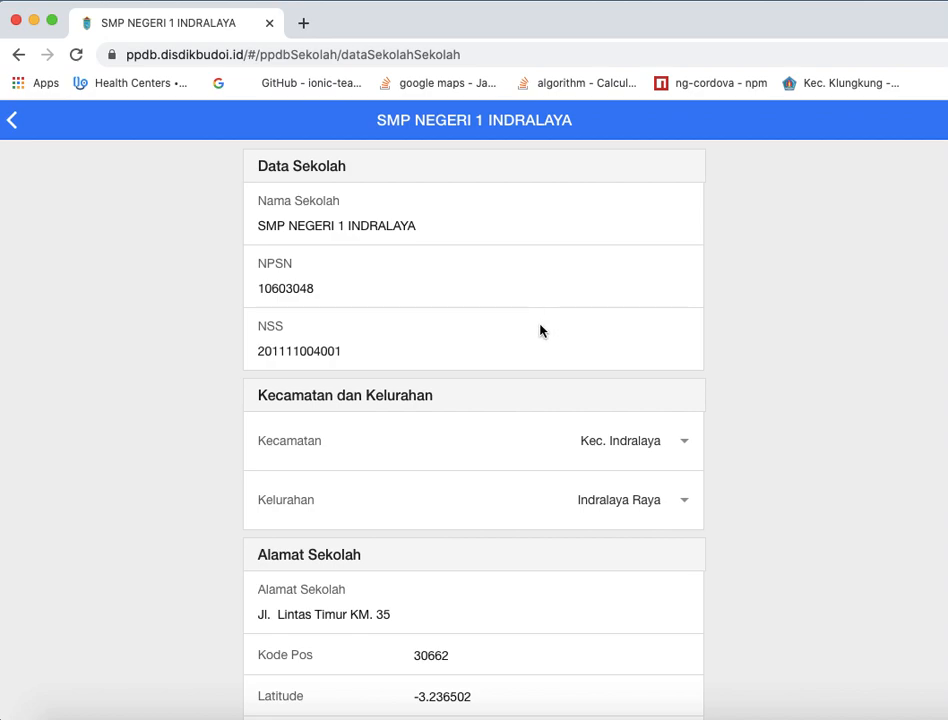
- Review the school profile form: name, NPSN, NSS, address, postal code, latitude and longitude
{"action": "scroll", "coordinate": [540, 330], "scroll_direction": "down", "scroll_amount": 1}
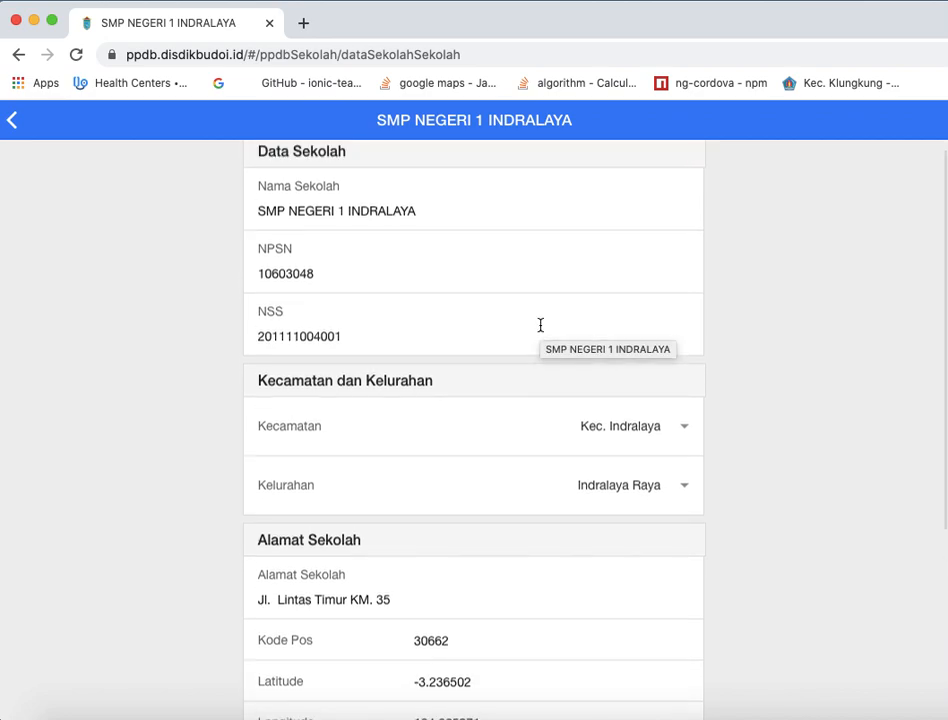
{"action": "scroll", "coordinate": [540, 325], "scroll_direction": "up", "scroll_amount": 1}
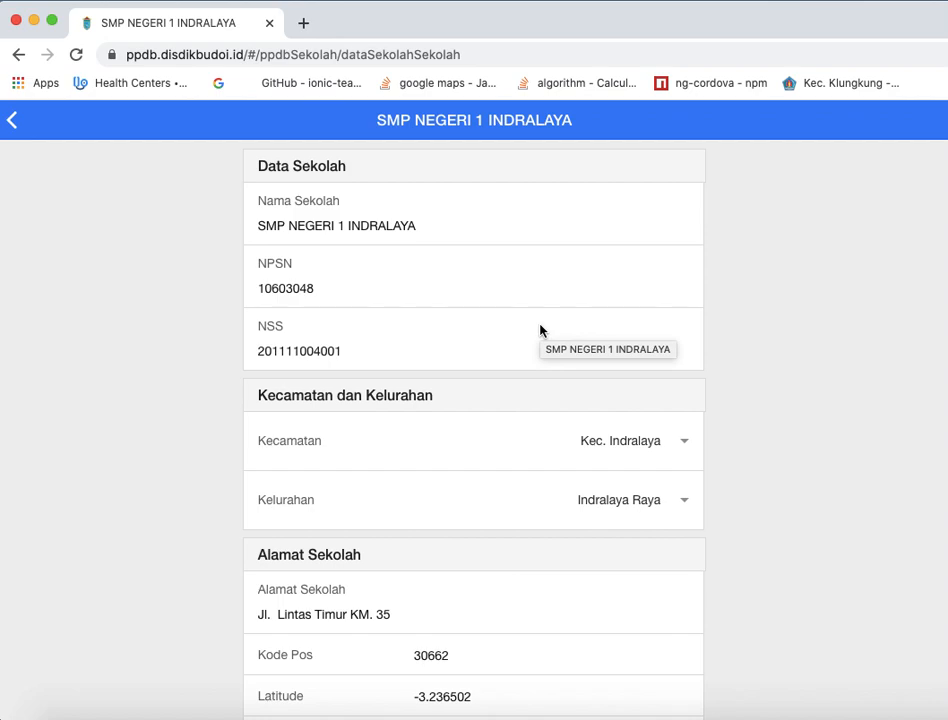
{"action": "left_click", "coordinate": [458, 223]}
{"action": "left_click", "coordinate": [377, 289]}
{"action": "left_click", "coordinate": [369, 343]}
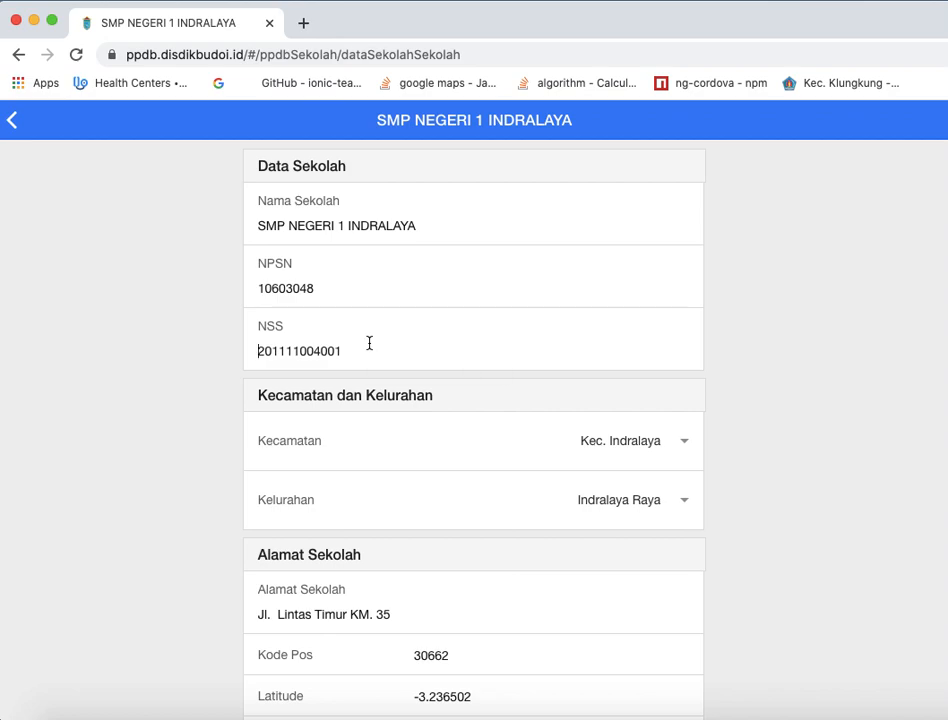
{"action": "scroll", "coordinate": [802, 445], "scroll_direction": "down", "scroll_amount": 5}
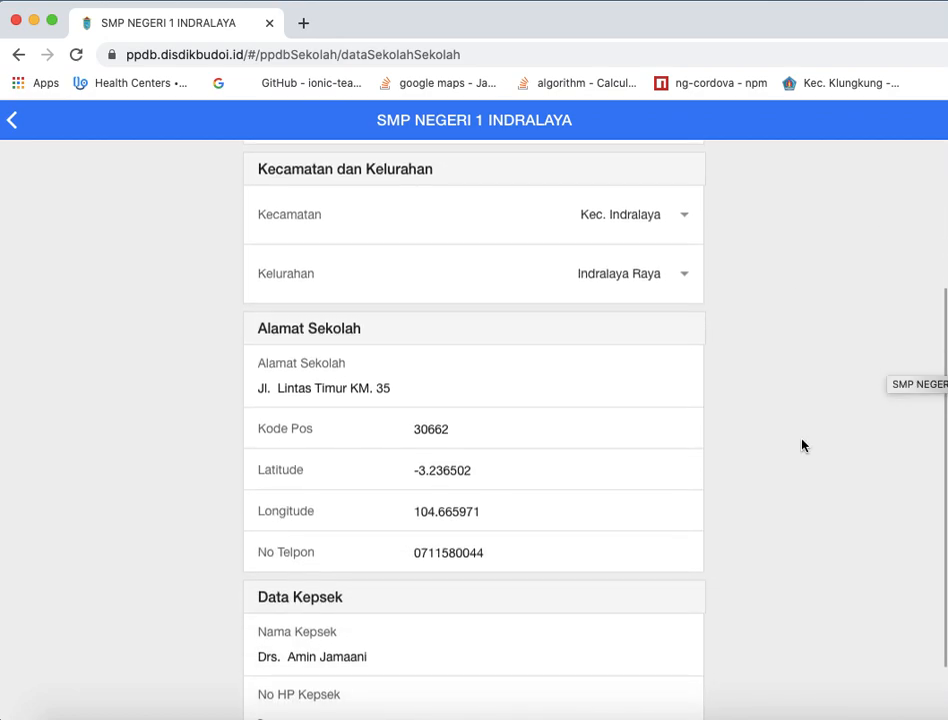
{"action": "left_click", "coordinate": [424, 296]}
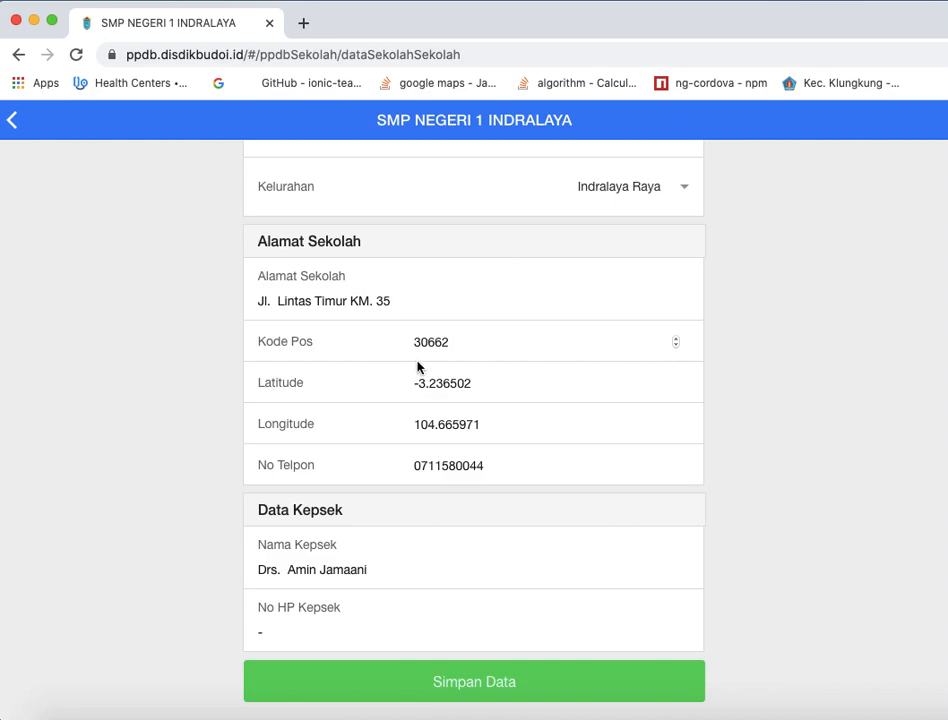
{"action": "left_click", "coordinate": [497, 432]}
{"action": "double_click", "coordinate": [453, 383]}
{"action": "double_click", "coordinate": [457, 425]}
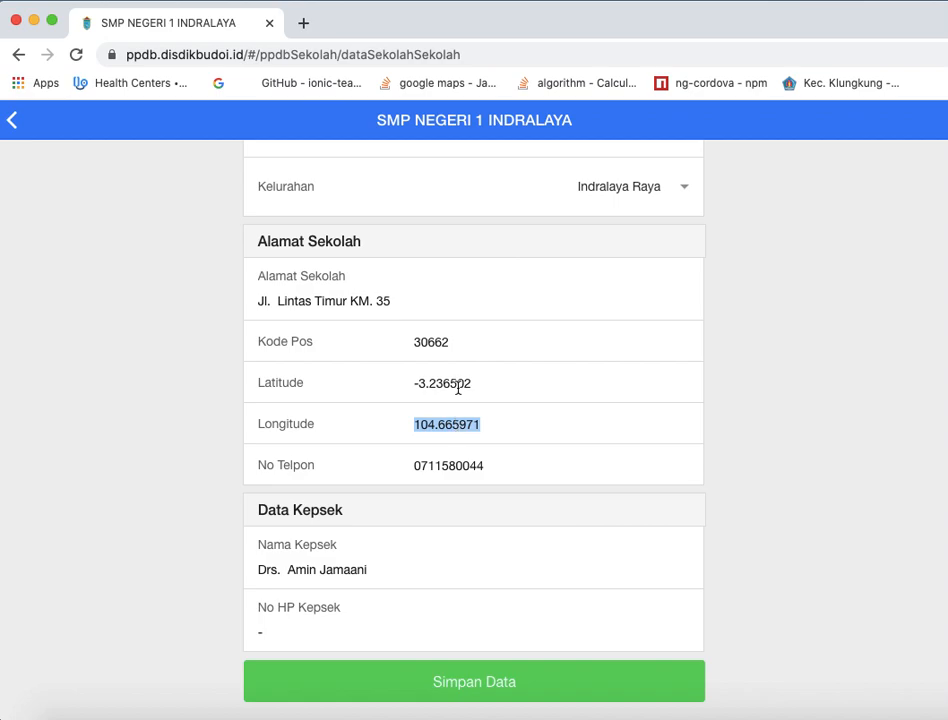
{"action": "double_click", "coordinate": [457, 387]}
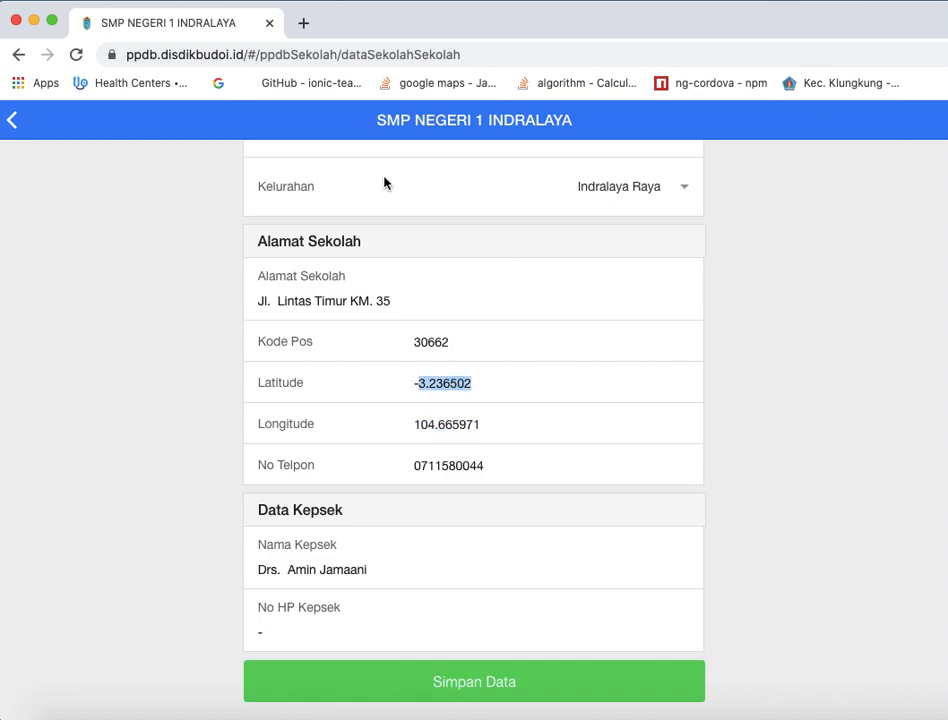
- Search for maps in a new browser tab and open Google Maps
{"action": "left_click", "coordinate": [303, 24]}
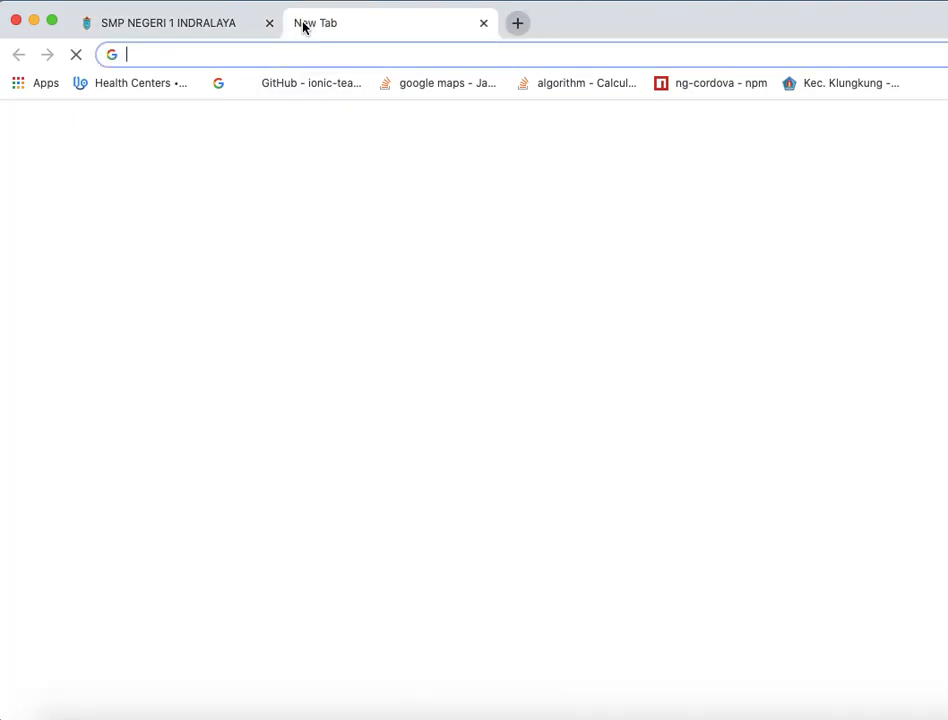
{"action": "type", "text": "ma"}
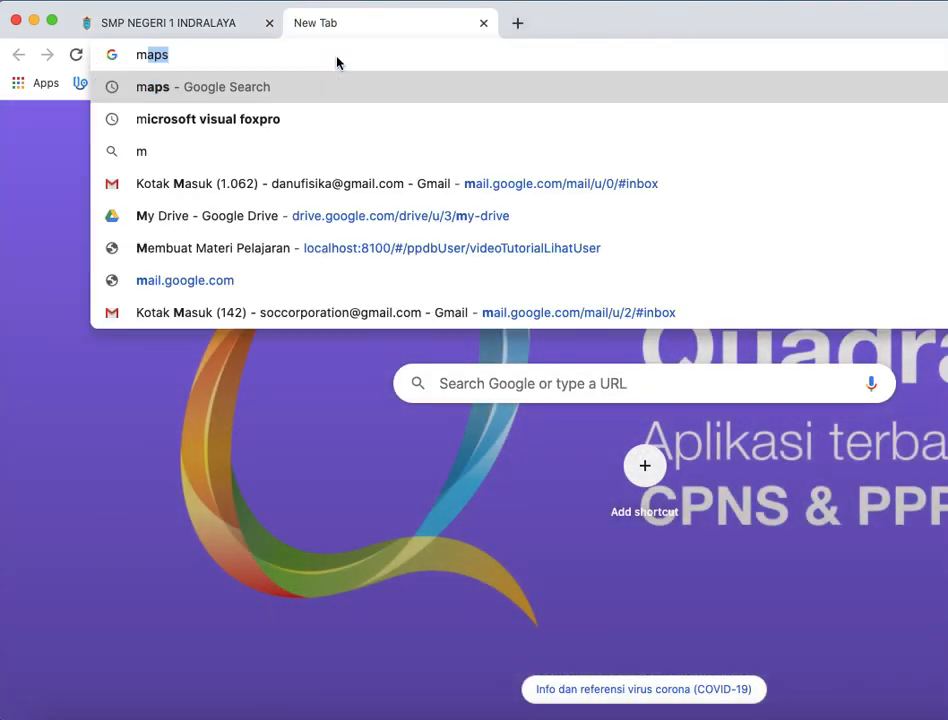
{"action": "type", "text": "p"}
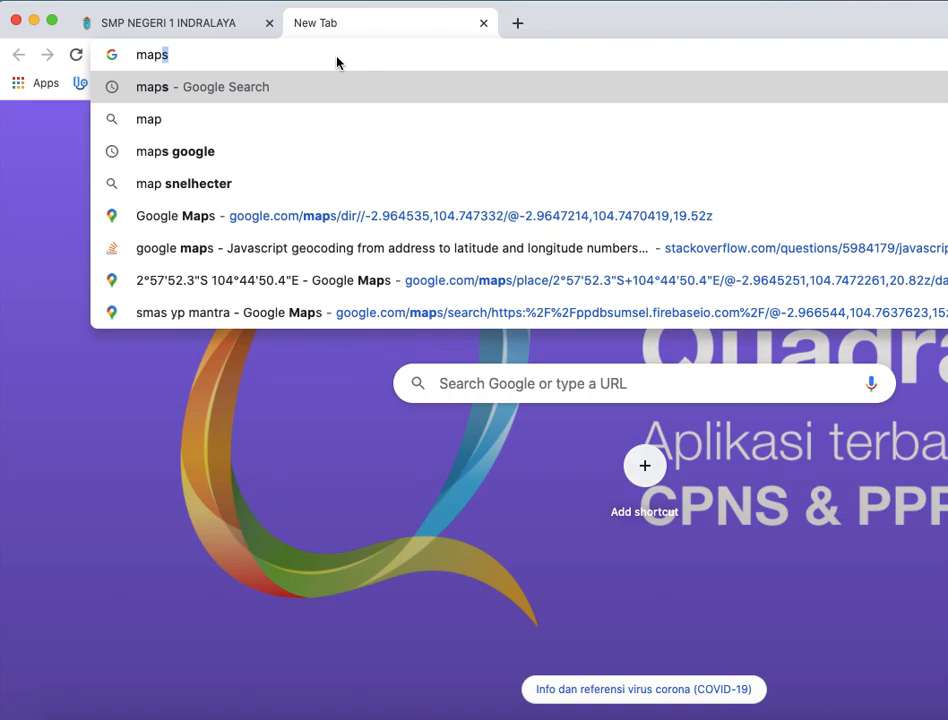
{"action": "key", "text": "Return"}
{"action": "left_click", "coordinate": [219, 289]}
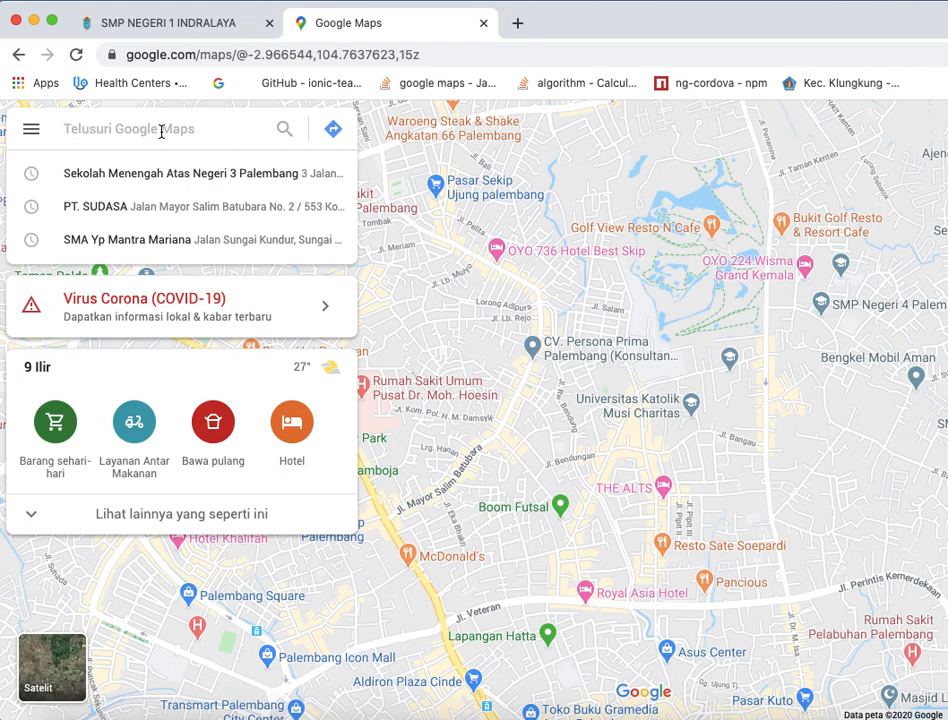
- Find SMP Negeri 1 Indralaya on Jalan Lintas Sumatera, Indralaya, on the map and bring its marker into view
{"action": "type", "text": "smp negeri 1 "}
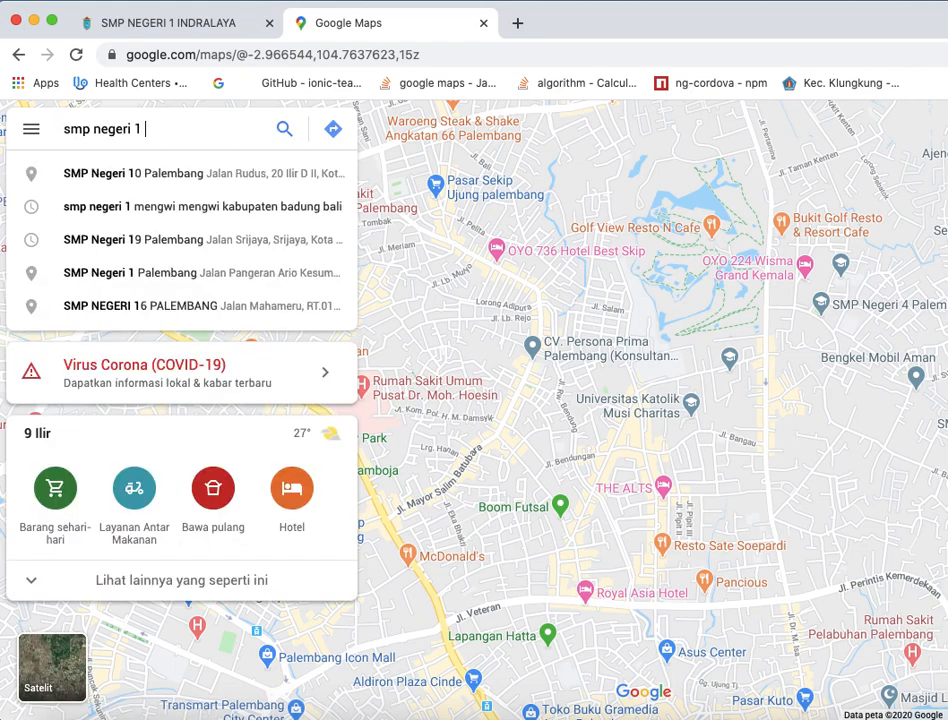
{"action": "type", "text": "indra"}
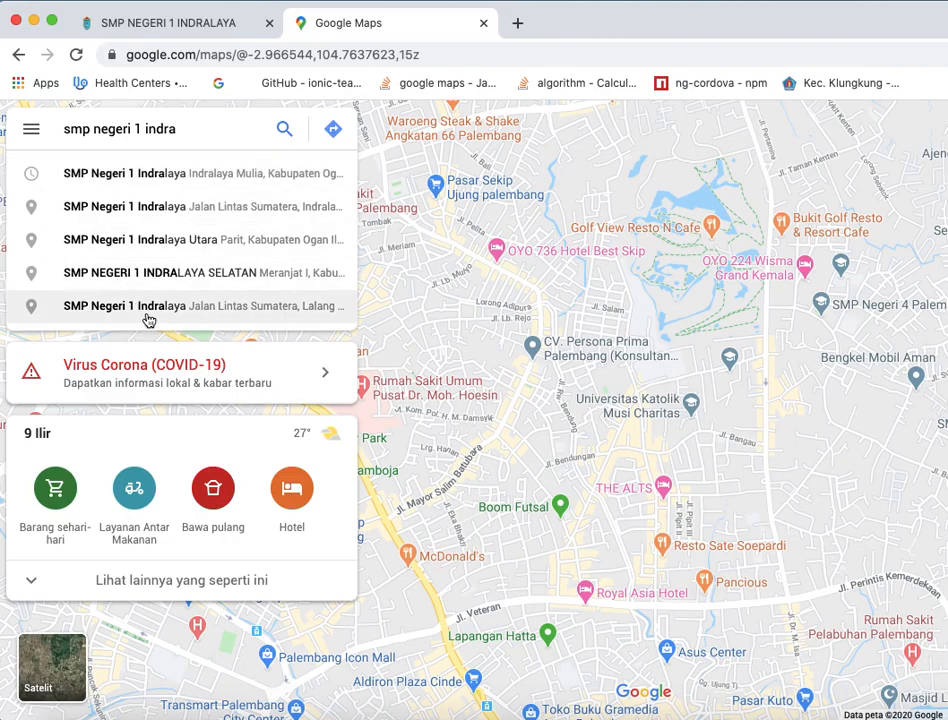
{"action": "left_click", "coordinate": [161, 208]}
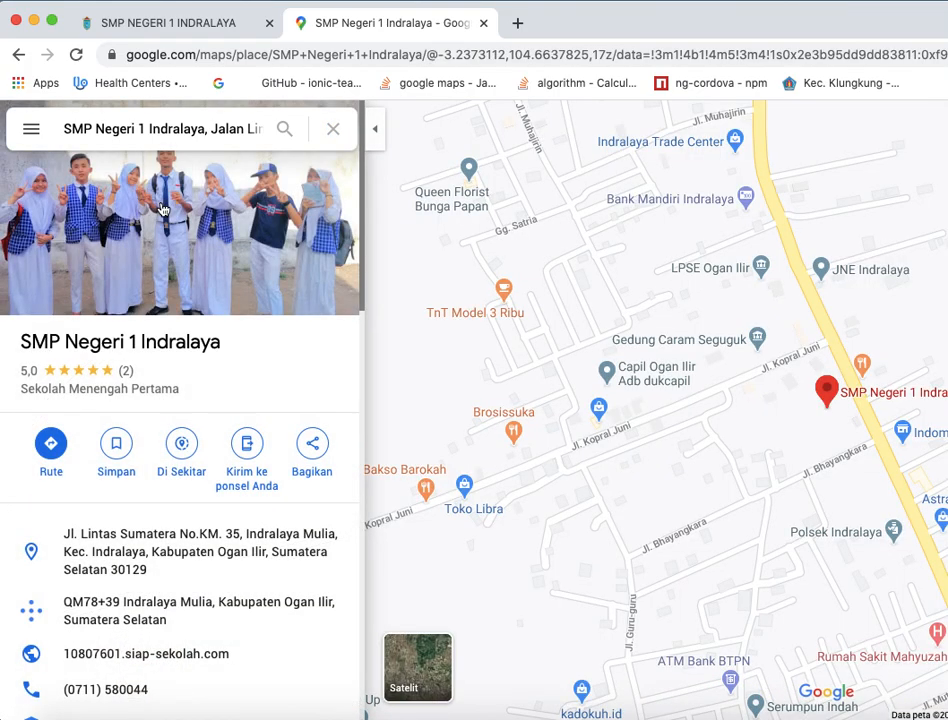
{"action": "left_click_drag", "start_coordinate": [569, 289], "coordinate": [485, 267]}
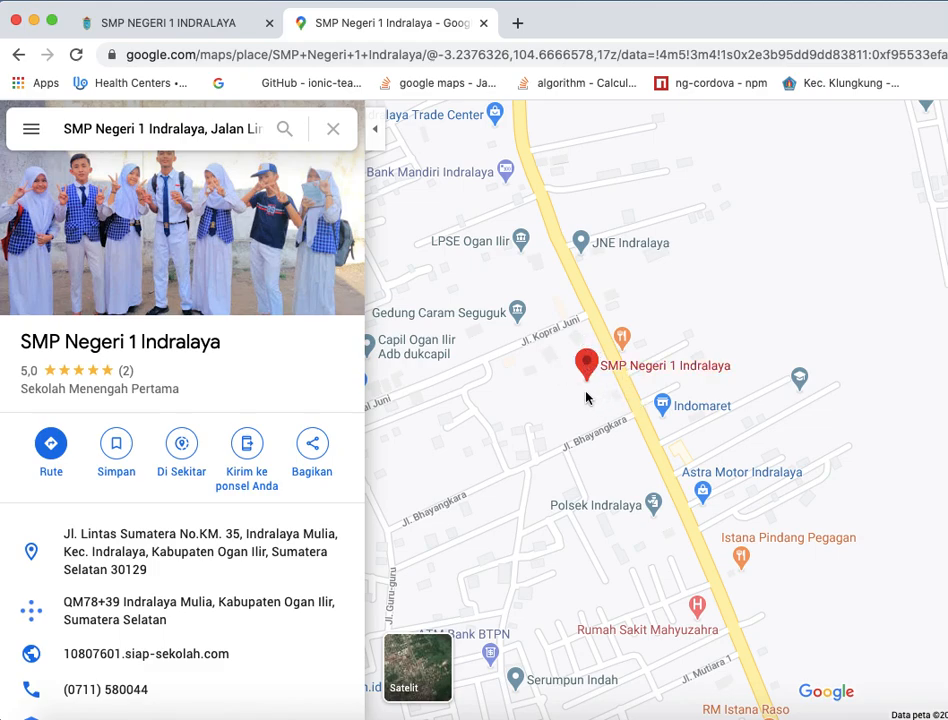
- Look up what is at the school's marker and copy the coordinates of that point
{"action": "mouse_move", "coordinate": [587, 366]}
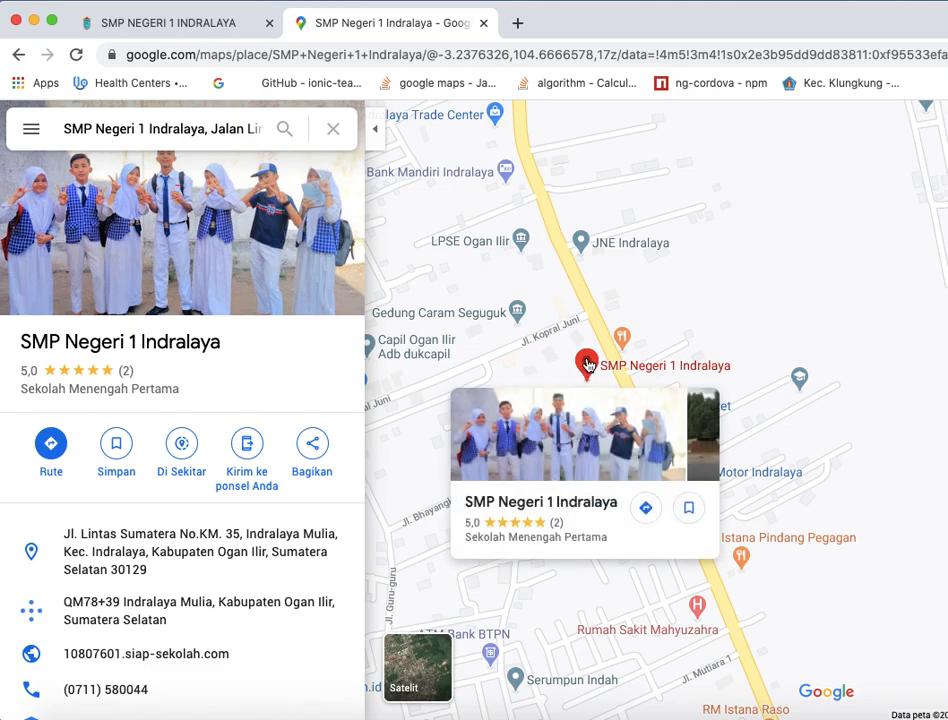
{"action": "right_click", "coordinate": [587, 364]}
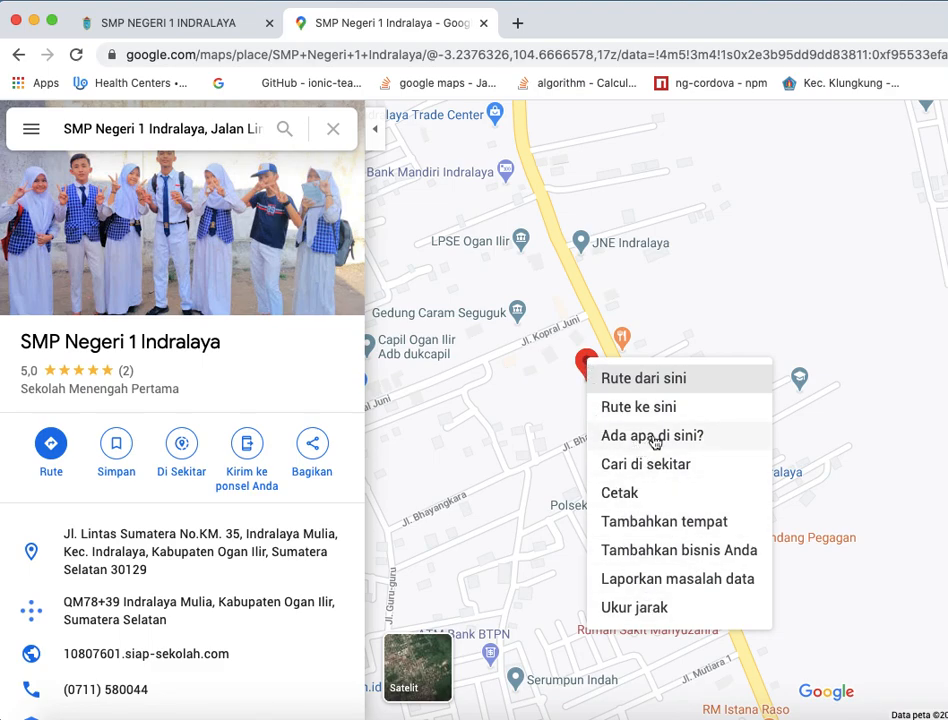
{"action": "left_click", "coordinate": [650, 438]}
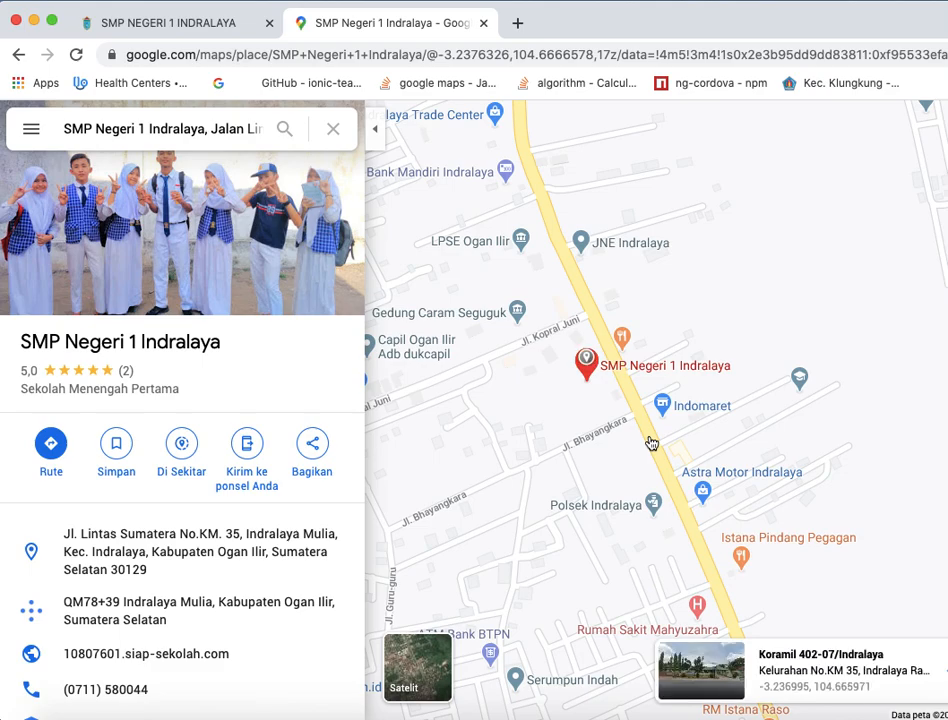
{"action": "left_click", "coordinate": [818, 641]}
{"action": "left_click_drag", "start_coordinate": [756, 690], "coordinate": [893, 700]}
{"action": "key", "text": "super+c"}
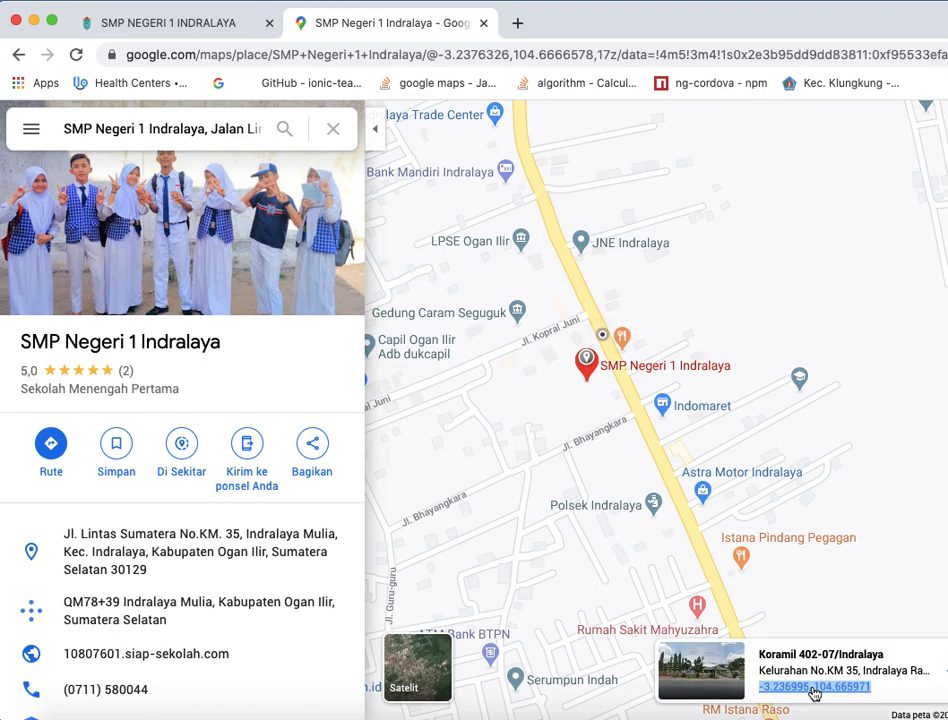
- Return to the school data form and replace the Latitude value with the copied coordinates -3.236995, 104.665971
{"action": "left_click", "coordinate": [181, 31]}
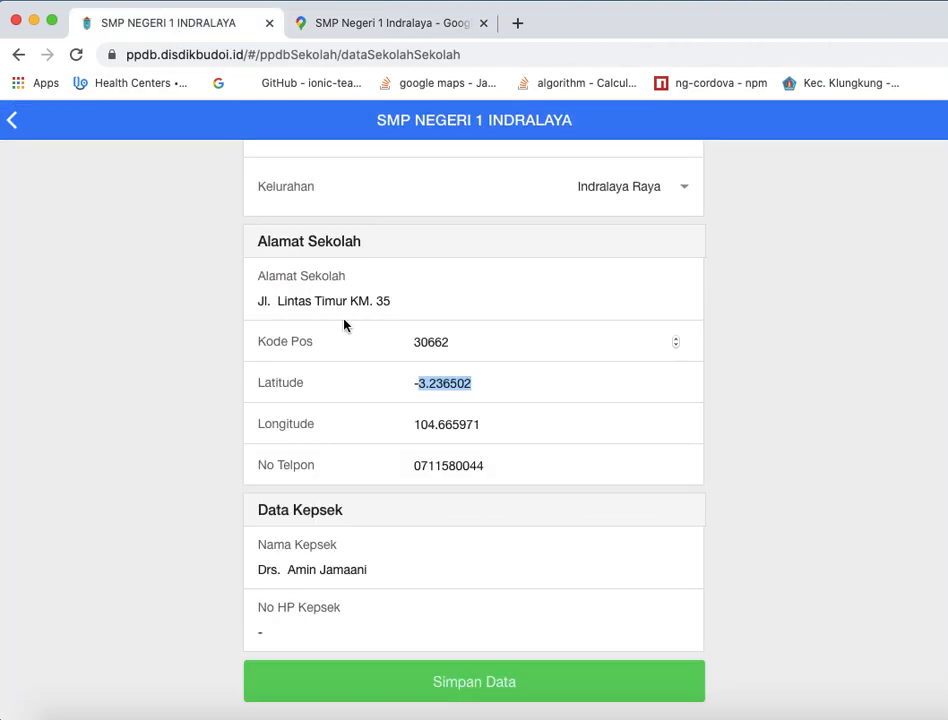
{"action": "left_click", "coordinate": [486, 388]}
{"action": "triple_click", "coordinate": [486, 388]}
{"action": "key", "text": "super+v"}
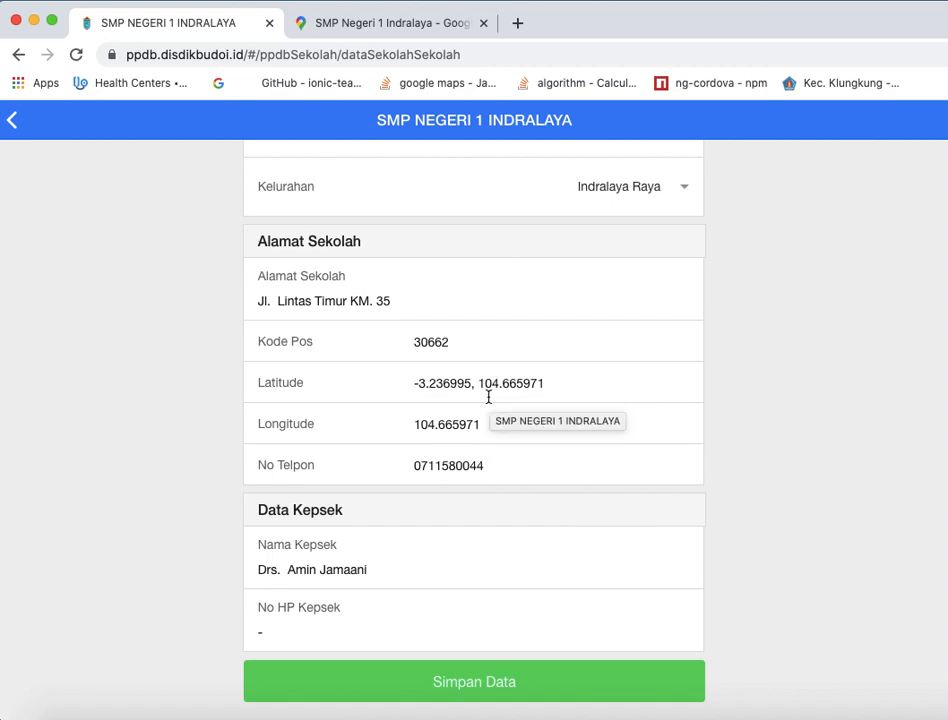
- Trim the Latitude value to -3.236995, removing the longitude part and the trailing comma
{"action": "left_click_drag", "start_coordinate": [478, 384], "coordinate": [560, 385]}
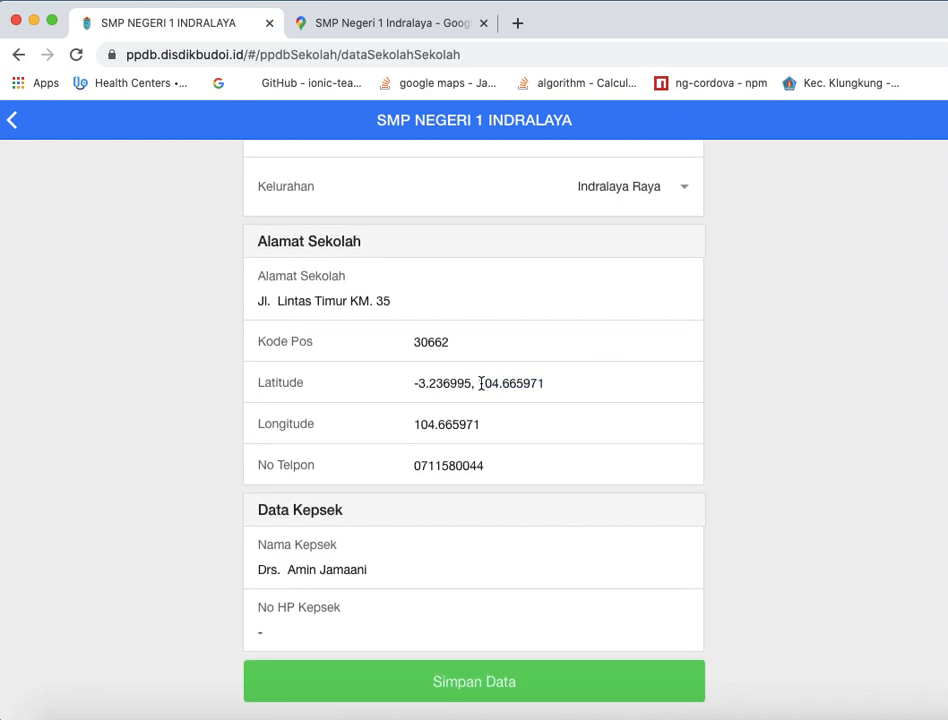
{"action": "left_click_drag", "start_coordinate": [478, 384], "coordinate": [537, 383]}
{"action": "left_click", "coordinate": [546, 383]}
{"action": "left_click_drag", "start_coordinate": [480, 383], "coordinate": [577, 383]}
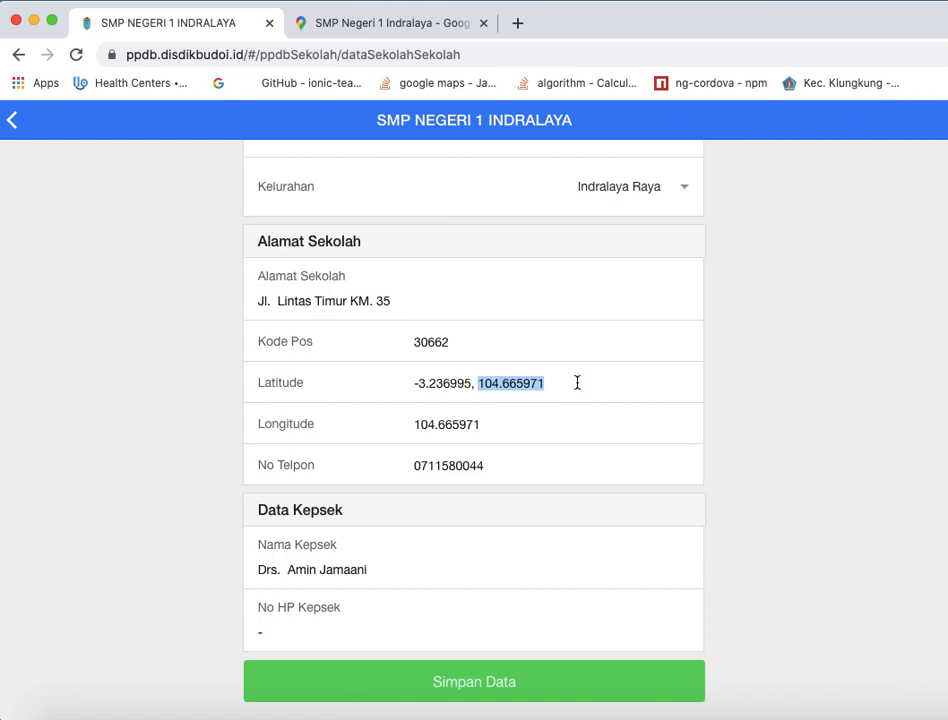
{"action": "key", "text": "BackSpace"}
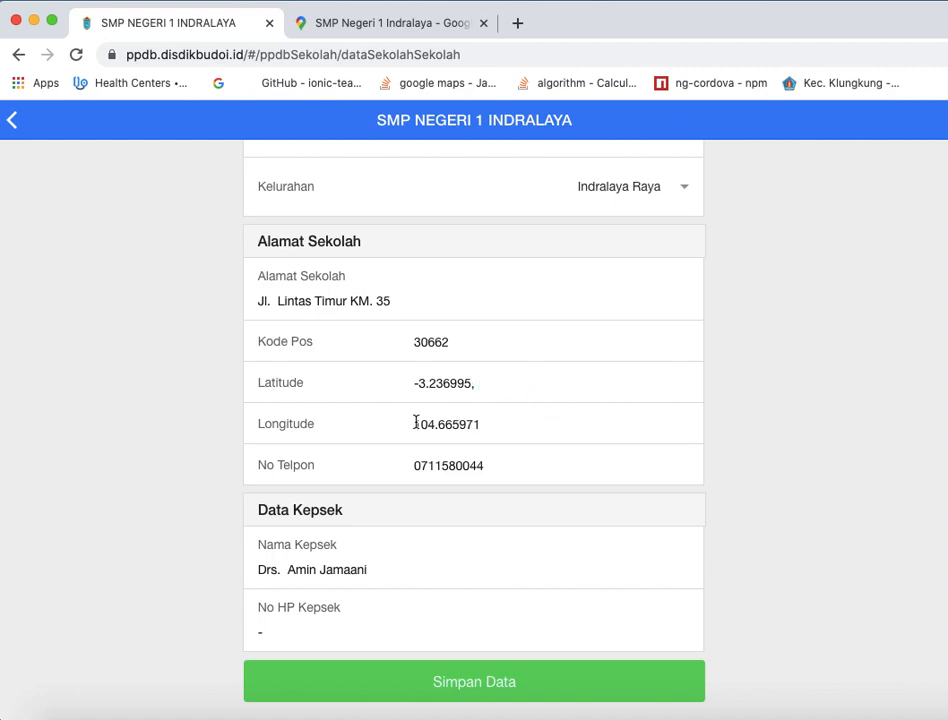
{"action": "left_click_drag", "start_coordinate": [416, 424], "coordinate": [533, 425]}
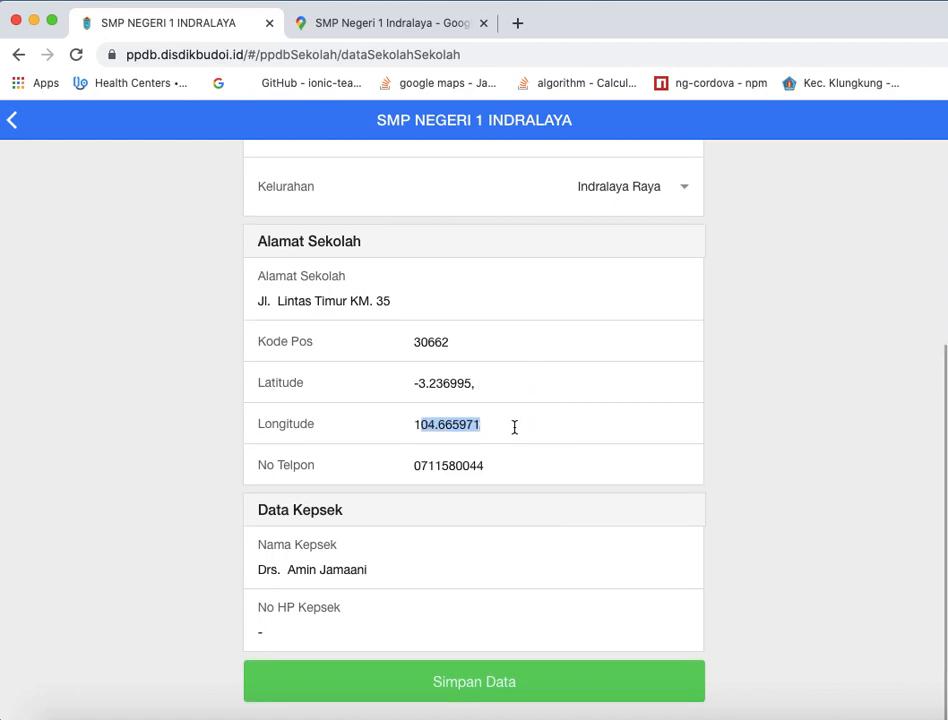
{"action": "left_click", "coordinate": [415, 424]}
{"action": "left_click_drag", "start_coordinate": [415, 424], "coordinate": [499, 421]}
{"action": "left_click", "coordinate": [518, 423]}
{"action": "left_click", "coordinate": [490, 387]}
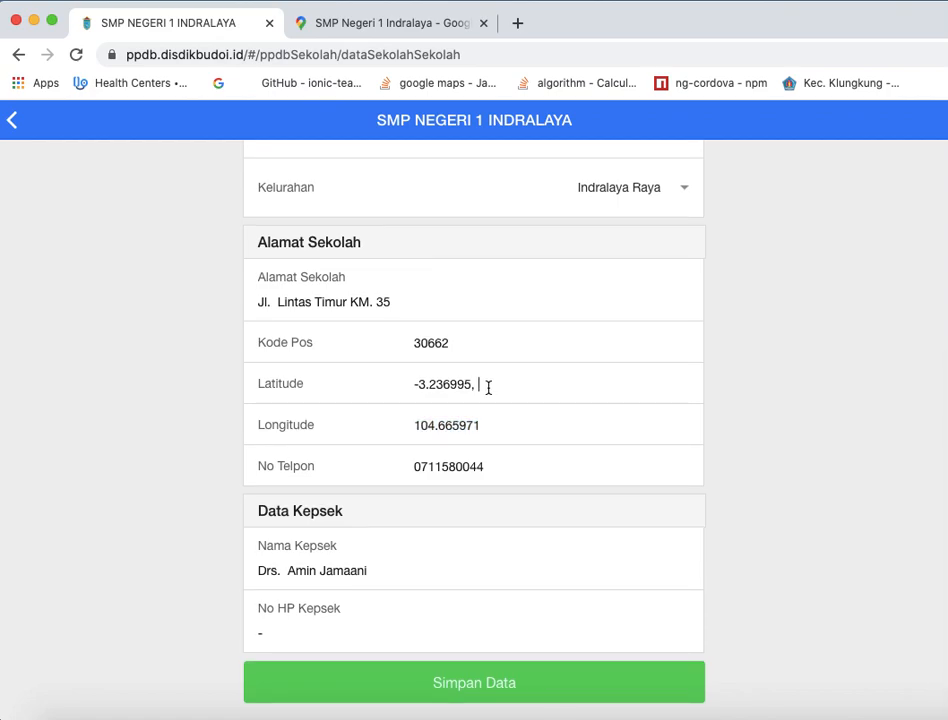
{"action": "key", "text": "BackSpace"}
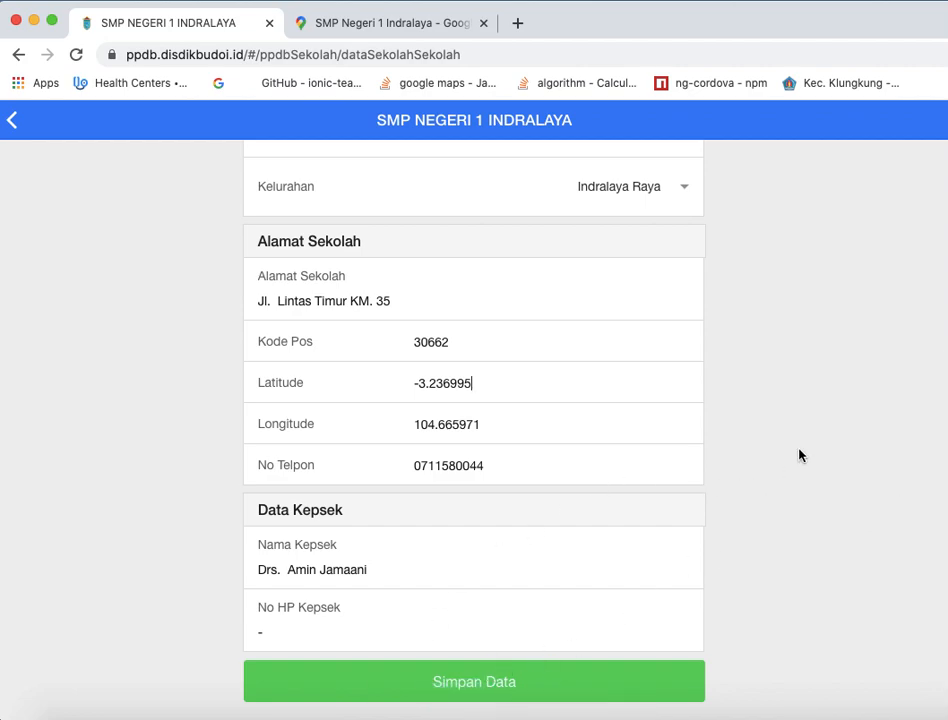
- Review the Latitude and Longitude values in the school data form and return to the school home page
{"action": "scroll", "coordinate": [798, 453], "scroll_direction": "up", "scroll_amount": 5}
{"action": "scroll", "coordinate": [824, 613], "scroll_direction": "down", "scroll_amount": 5}
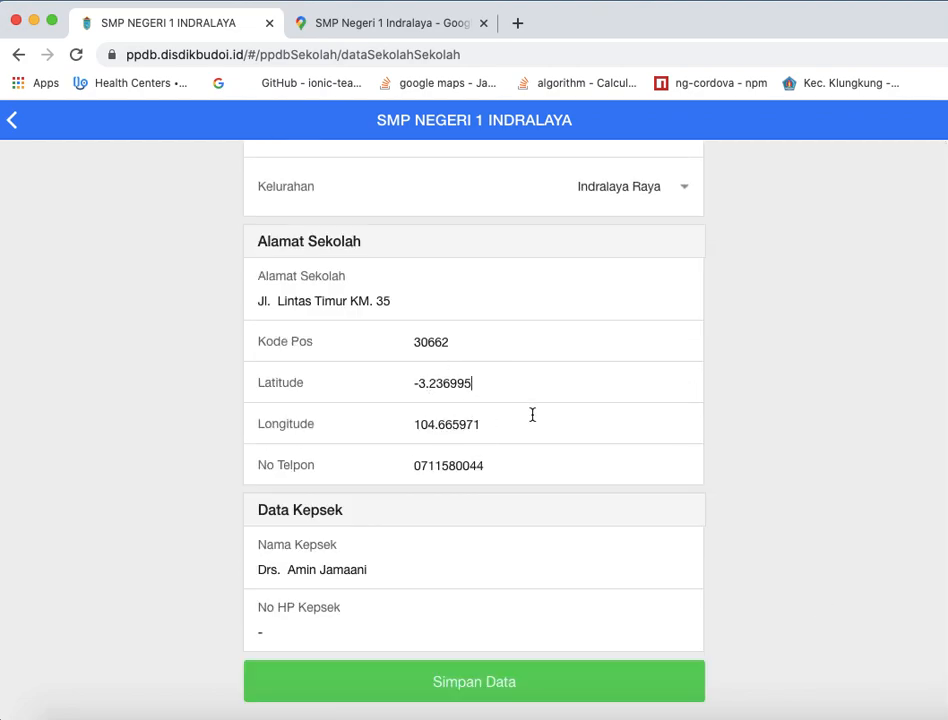
{"action": "left_click", "coordinate": [452, 386]}
{"action": "double_click", "coordinate": [452, 386]}
{"action": "left_click", "coordinate": [461, 425]}
{"action": "double_click", "coordinate": [461, 425]}
{"action": "left_click", "coordinate": [14, 121]}
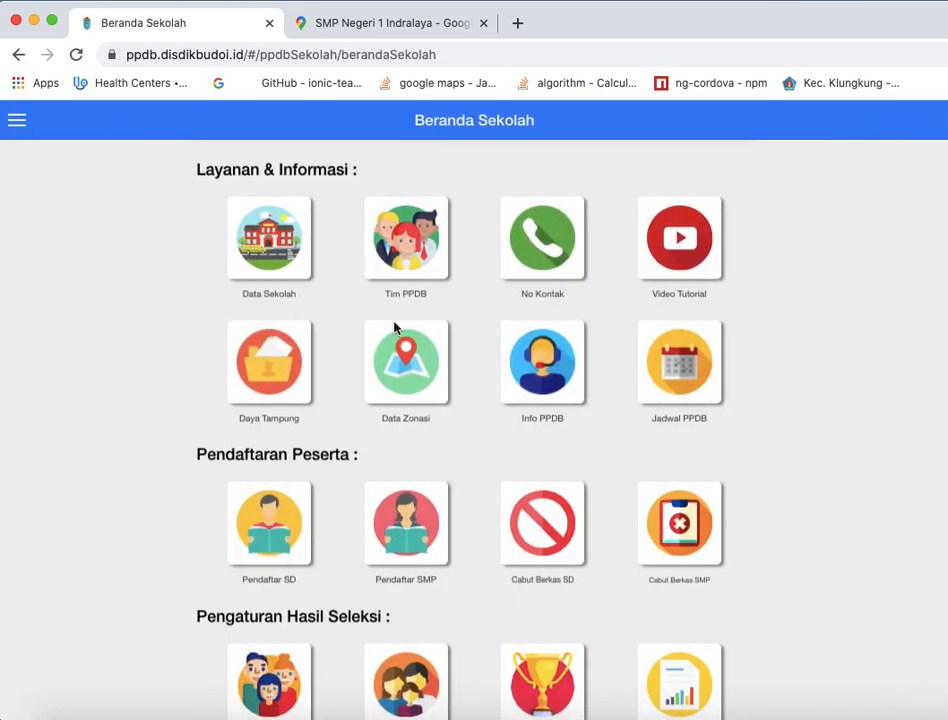
- Open the school's PPDB team list and bring up the form for adding a new admin
{"action": "left_click", "coordinate": [418, 238]}
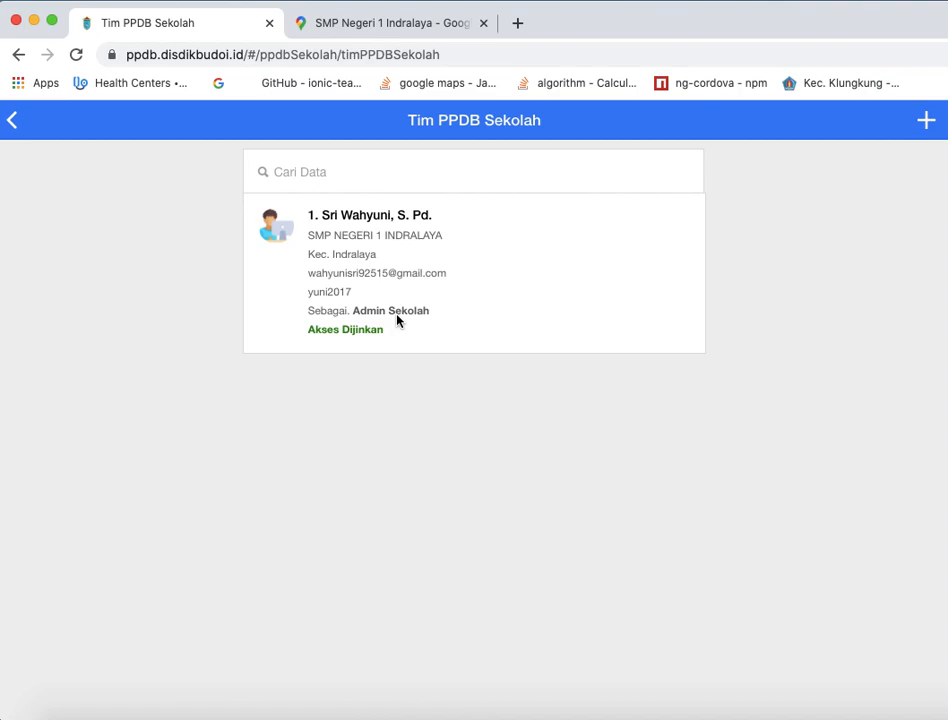
{"action": "left_click", "coordinate": [927, 122]}
{"action": "scroll", "coordinate": [504, 373], "scroll_direction": "down", "scroll_amount": 5}
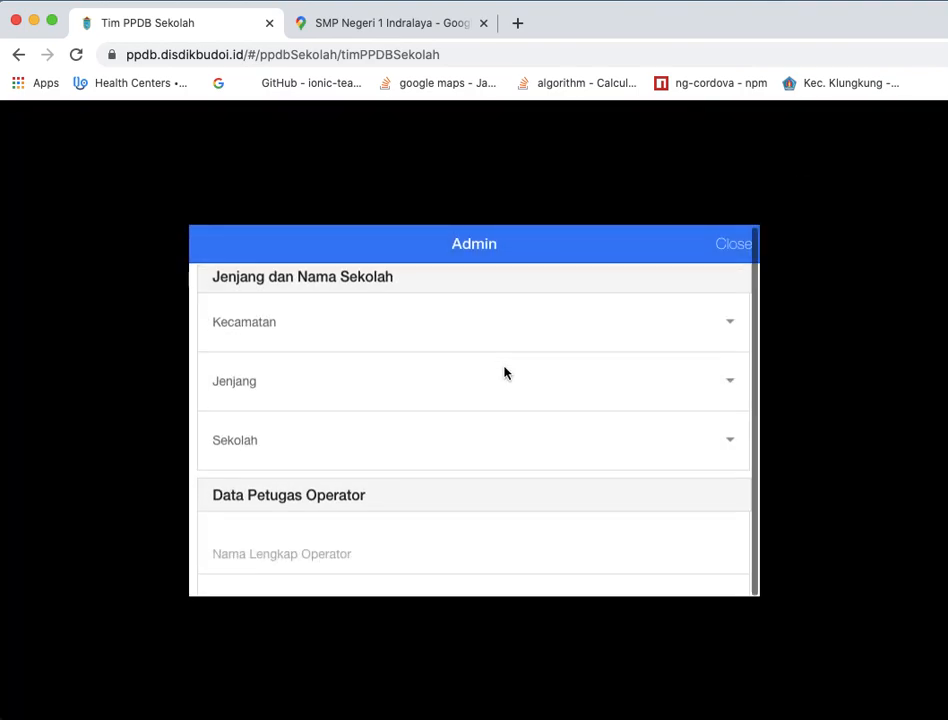
{"action": "scroll", "coordinate": [504, 373], "scroll_direction": "up", "scroll_amount": 5}
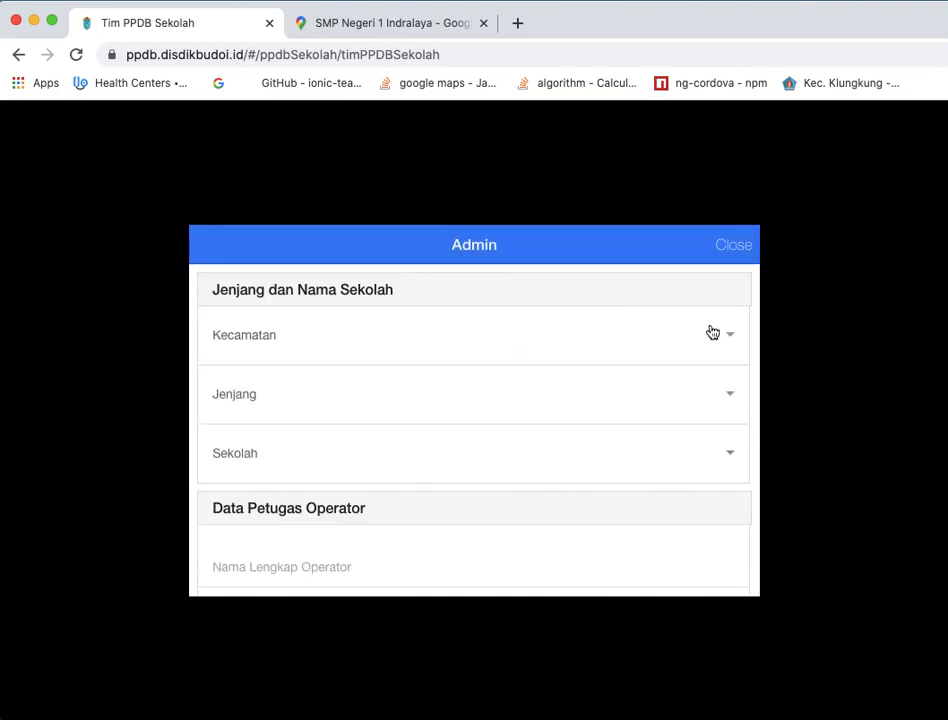
- Set Kecamatan to Kec. Indralaya, Jenjang to SMP and Sekolah to SMP NEGERI 1 INDRALAYA for the new admin
{"action": "left_click", "coordinate": [710, 335]}
{"action": "left_click", "coordinate": [700, 351]}
{"action": "left_click", "coordinate": [709, 394]}
{"action": "left_click", "coordinate": [707, 411]}
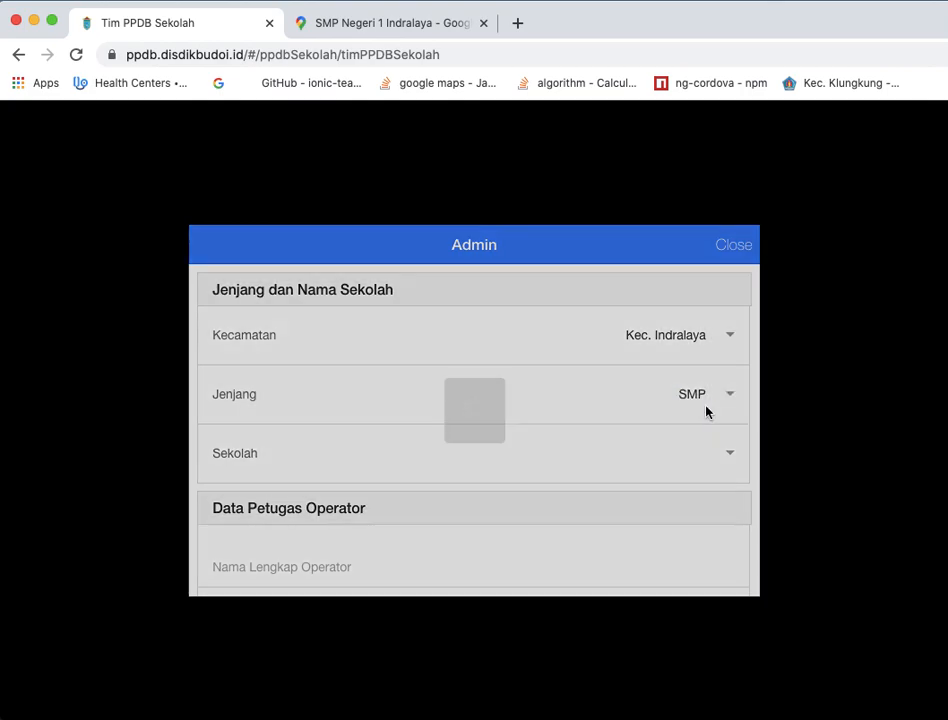
{"action": "left_click", "coordinate": [710, 455]}
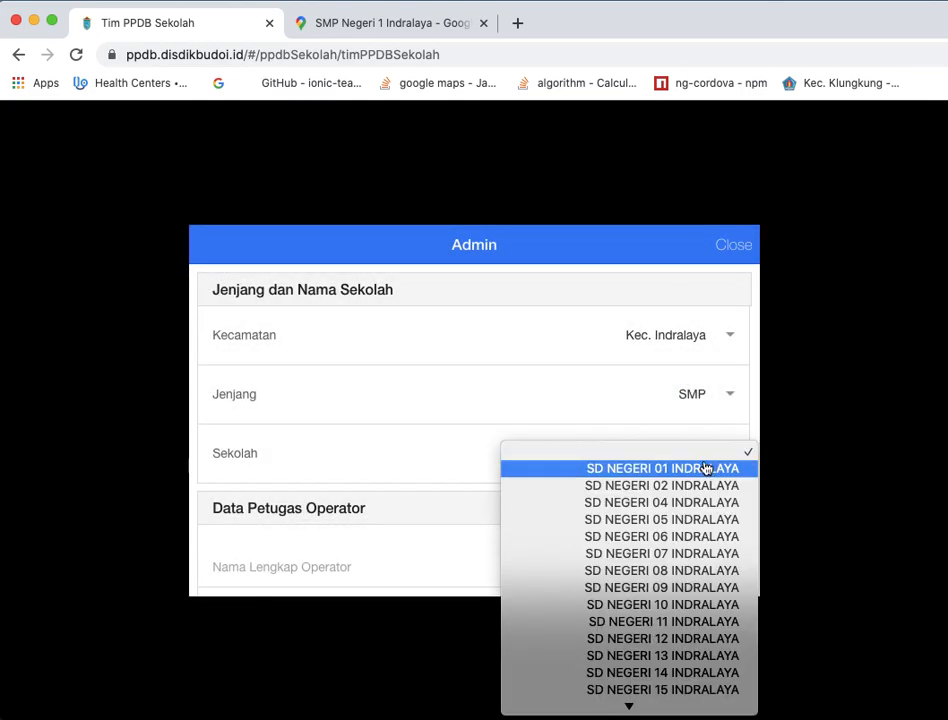
{"action": "scroll", "coordinate": [677, 570], "scroll_direction": "down", "scroll_amount": 5}
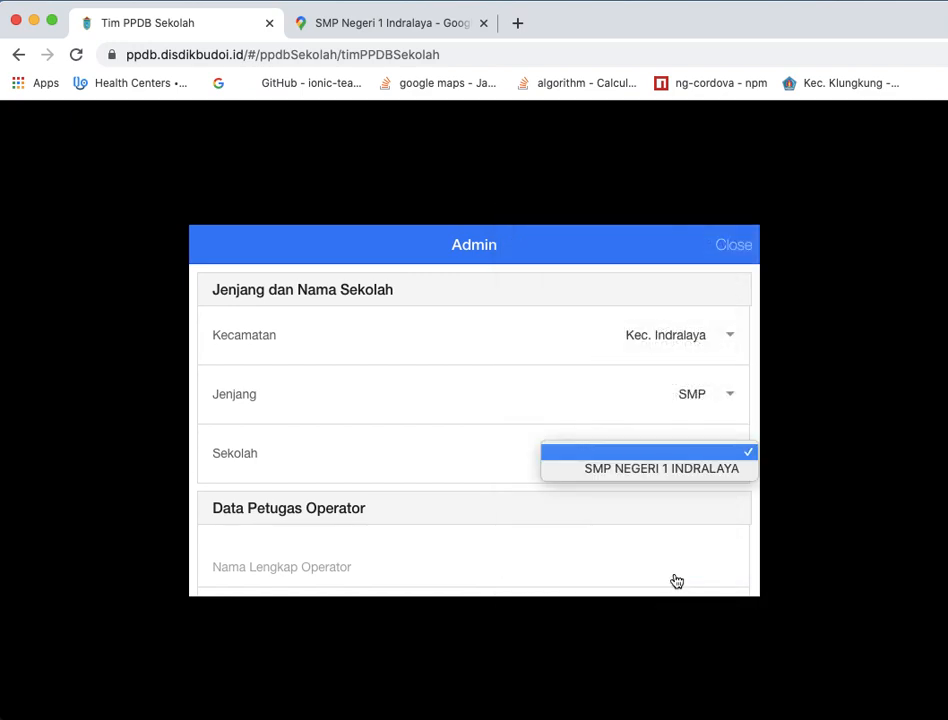
{"action": "left_click", "coordinate": [708, 468]}
- Go through the new operator's full name, phone number and email fields in the admin form
{"action": "scroll", "coordinate": [563, 490], "scroll_direction": "down", "scroll_amount": 7}
{"action": "scroll", "coordinate": [556, 386], "scroll_direction": "up", "scroll_amount": 4}
{"action": "scroll", "coordinate": [556, 386], "scroll_direction": "down", "scroll_amount": 1}
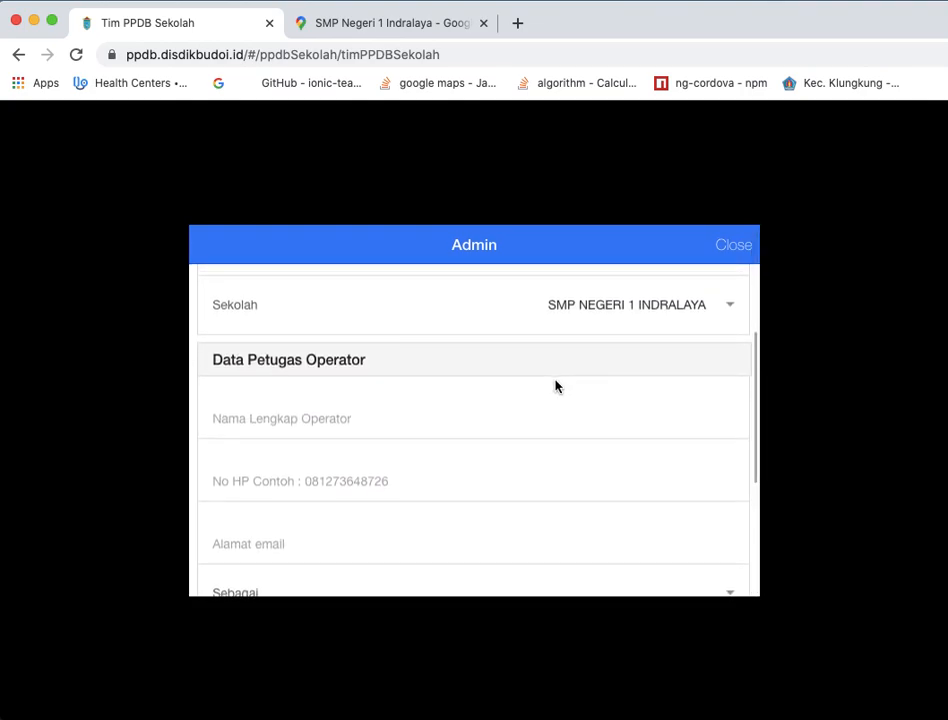
{"action": "left_click", "coordinate": [413, 414]}
{"action": "left_click", "coordinate": [385, 476]}
{"action": "scroll", "coordinate": [510, 403], "scroll_direction": "down", "scroll_amount": 1}
{"action": "scroll", "coordinate": [510, 403], "scroll_direction": "down", "scroll_amount": 2}
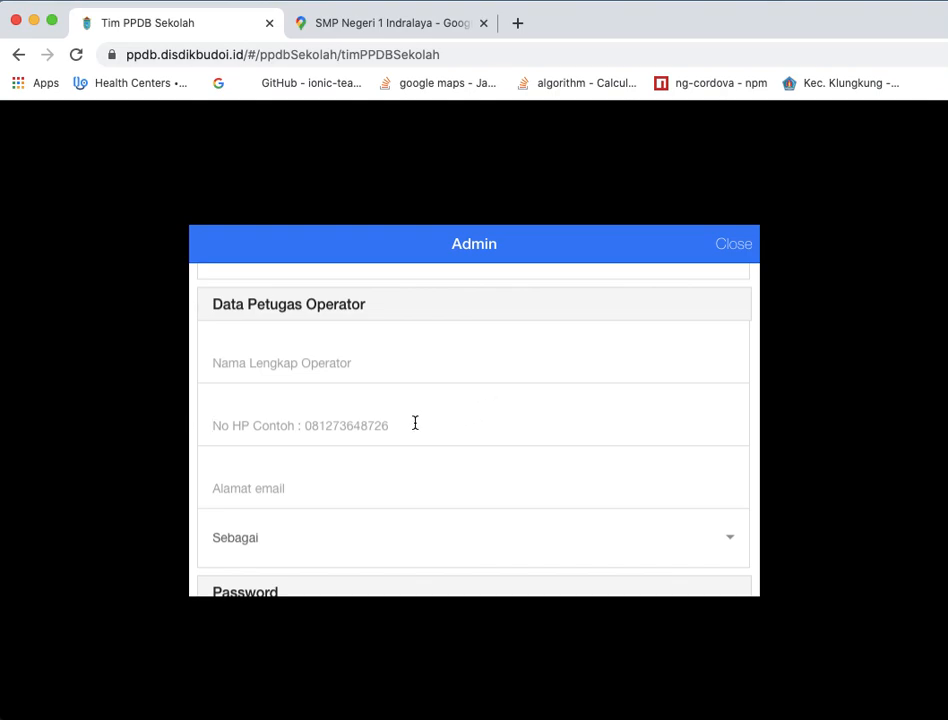
{"action": "scroll", "coordinate": [415, 421], "scroll_direction": "down", "scroll_amount": 3}
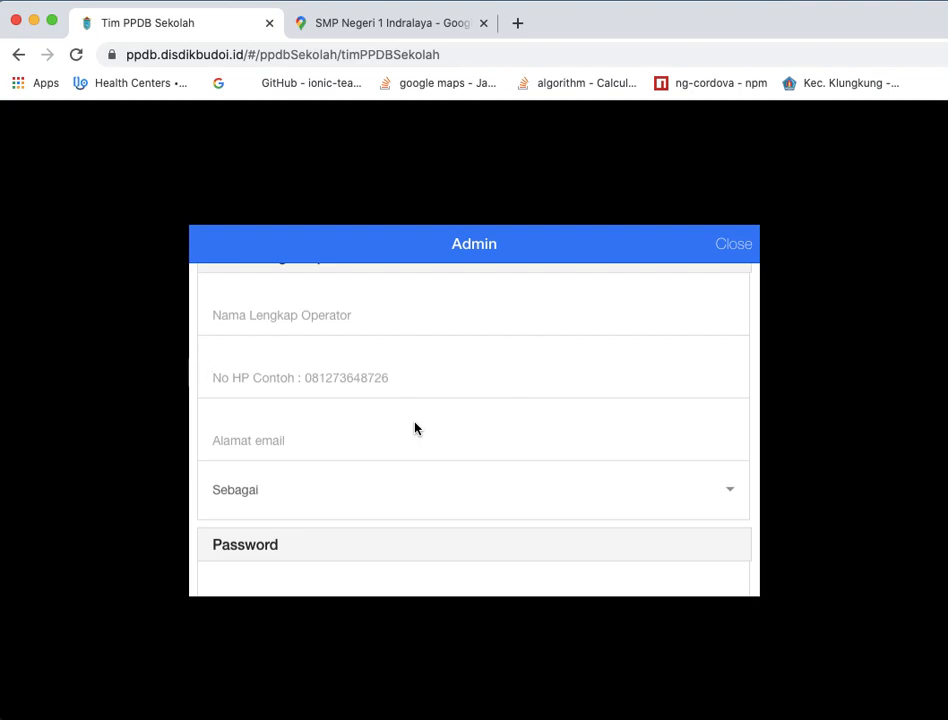
{"action": "left_click", "coordinate": [355, 438]}
{"action": "scroll", "coordinate": [487, 481], "scroll_direction": "down", "scroll_amount": 3}
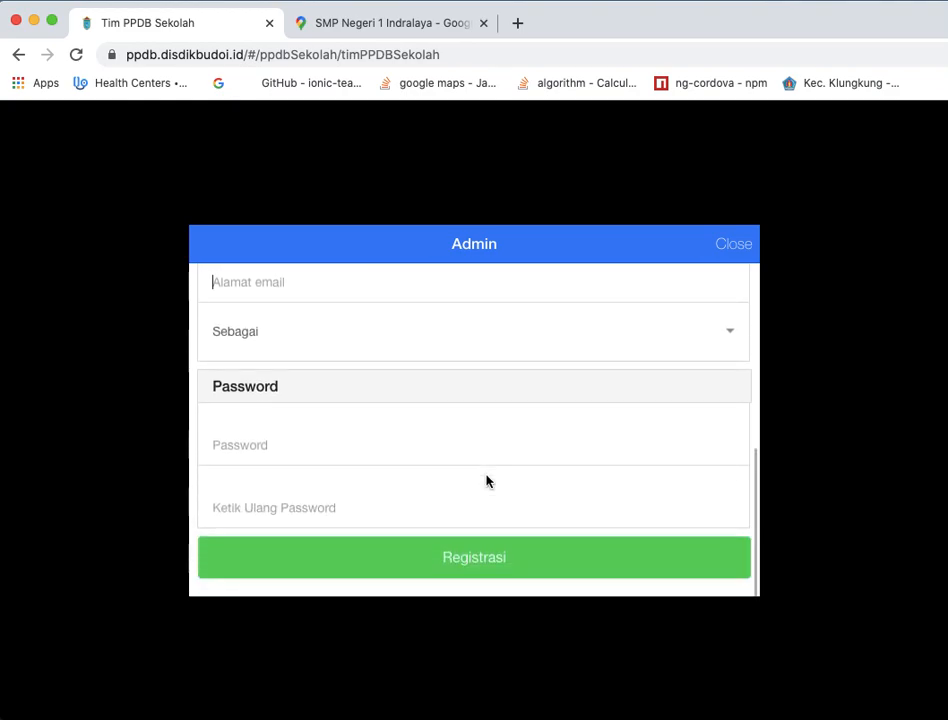
- Set the new operator's role (Sebagai) to Tim PPDB Sekolah and close the form without registering
{"action": "left_click", "coordinate": [726, 332]}
{"action": "left_click", "coordinate": [701, 350]}
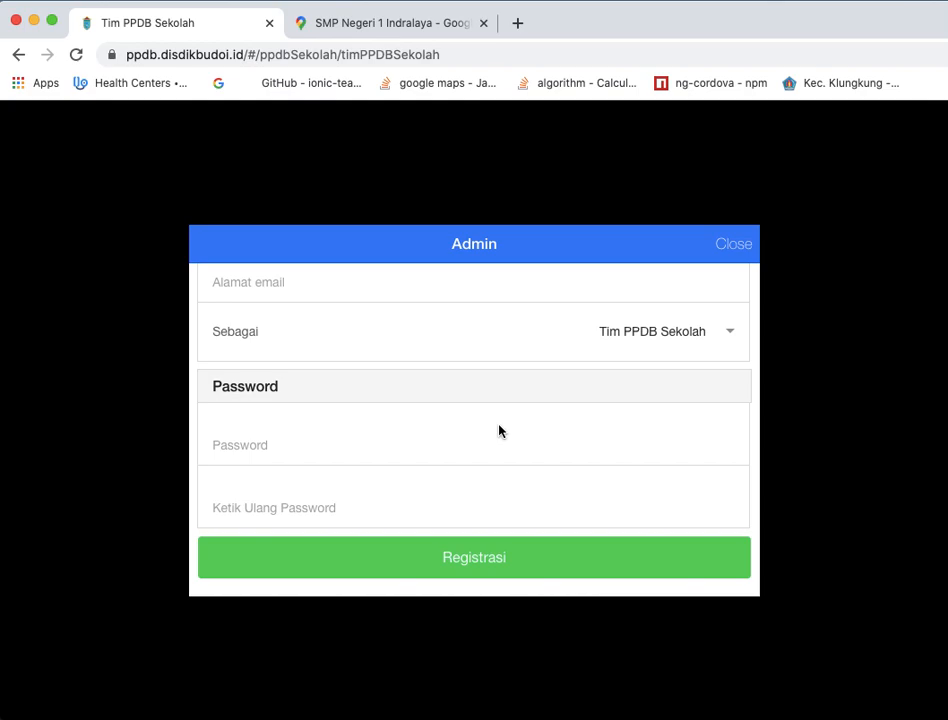
{"action": "left_click", "coordinate": [427, 506]}
{"action": "left_click", "coordinate": [738, 245]}
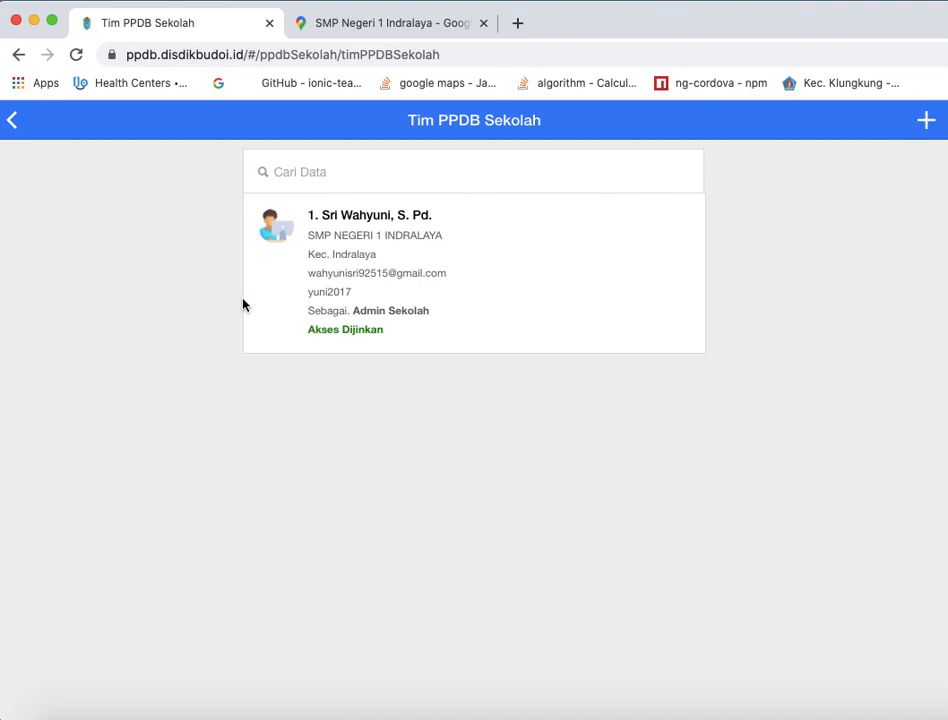
- View the public contact list of the PPDB team and return to the school home page
{"action": "left_click", "coordinate": [13, 120]}
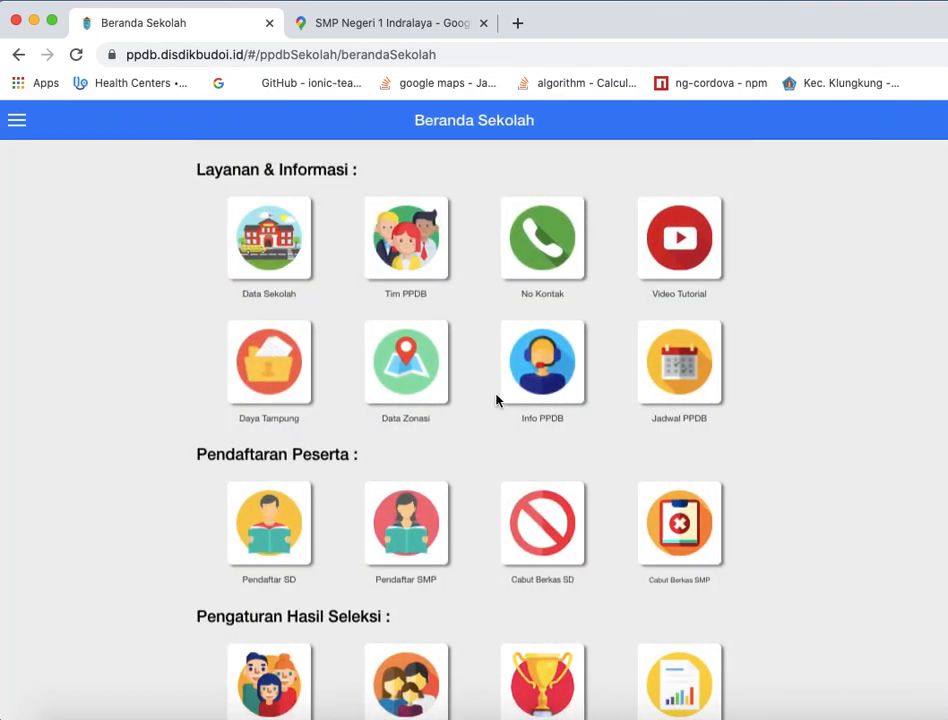
{"action": "left_click", "coordinate": [538, 252]}
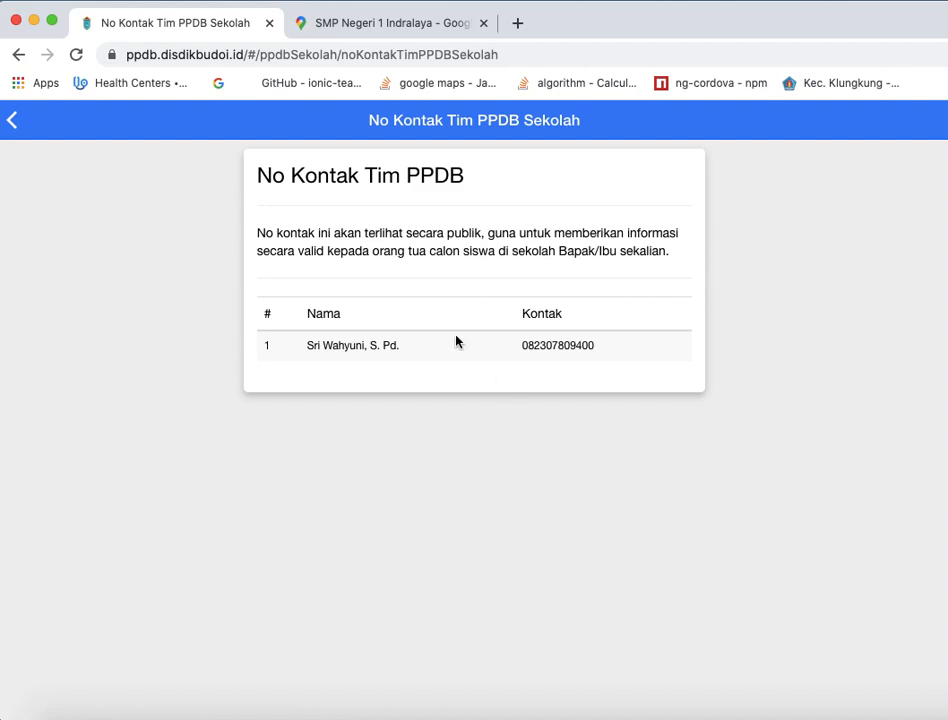
{"action": "left_click", "coordinate": [13, 120]}
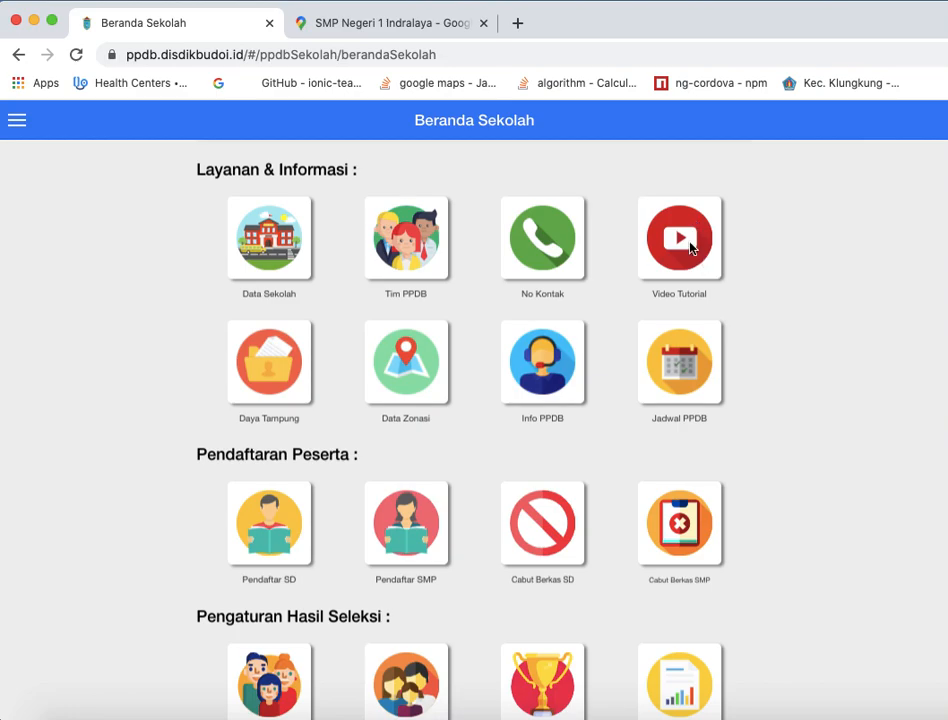
- Open the school's capacity data, try a Daya Tampung of 300 and restore it to 256
{"action": "left_click", "coordinate": [288, 363]}
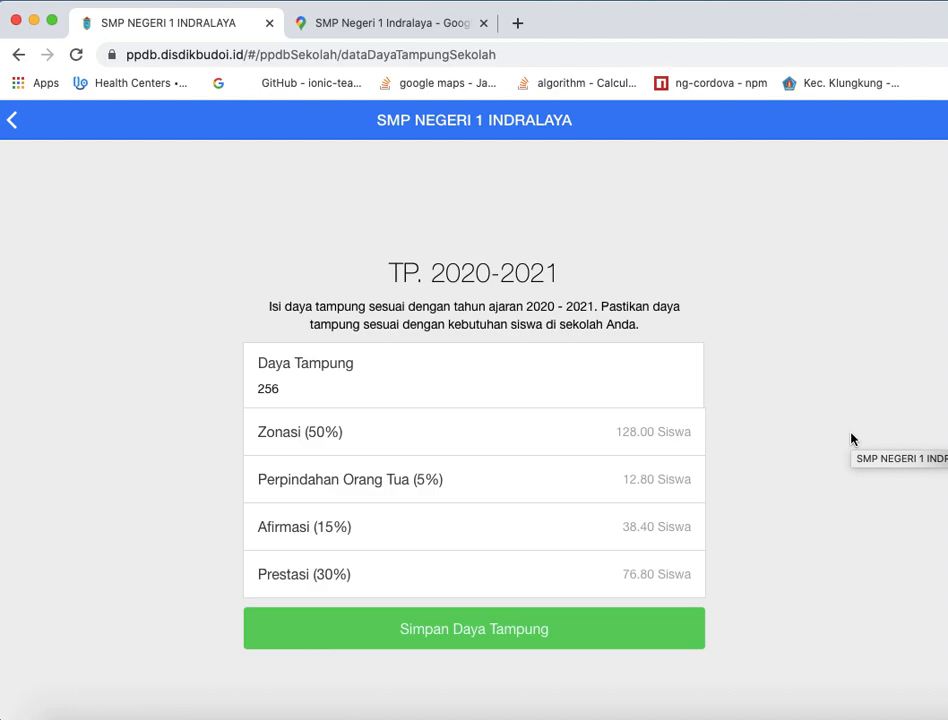
{"action": "double_click", "coordinate": [270, 388]}
{"action": "type", "text": "300"}
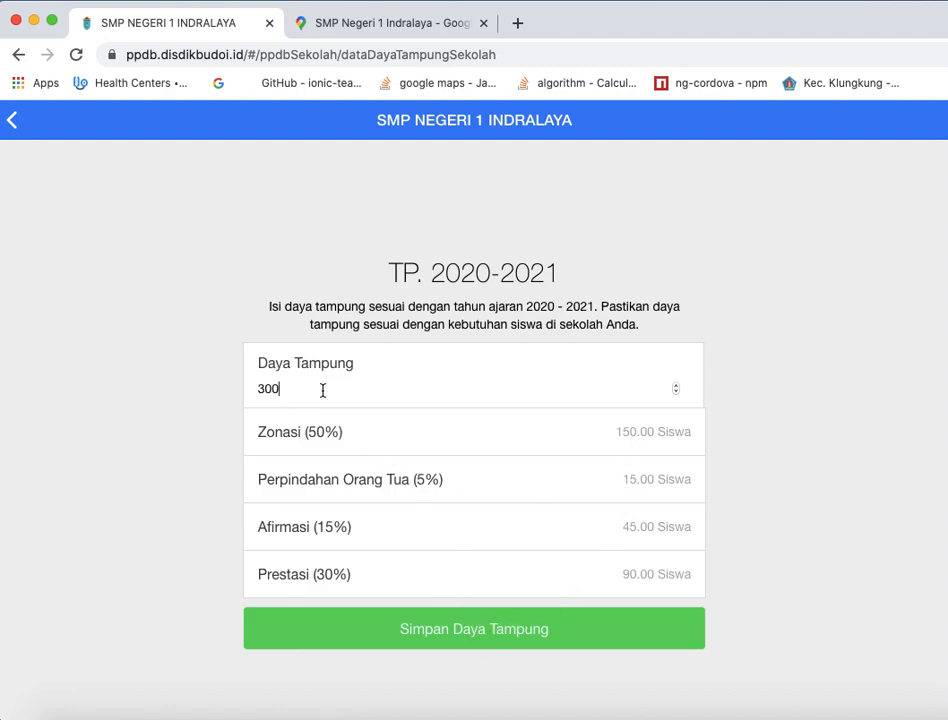
{"action": "double_click", "coordinate": [267, 392]}
{"action": "type", "text": "256"}
- Review the Daya Tampung value for TP. 2020-2021 and return to the school home page
{"action": "double_click", "coordinate": [271, 390]}
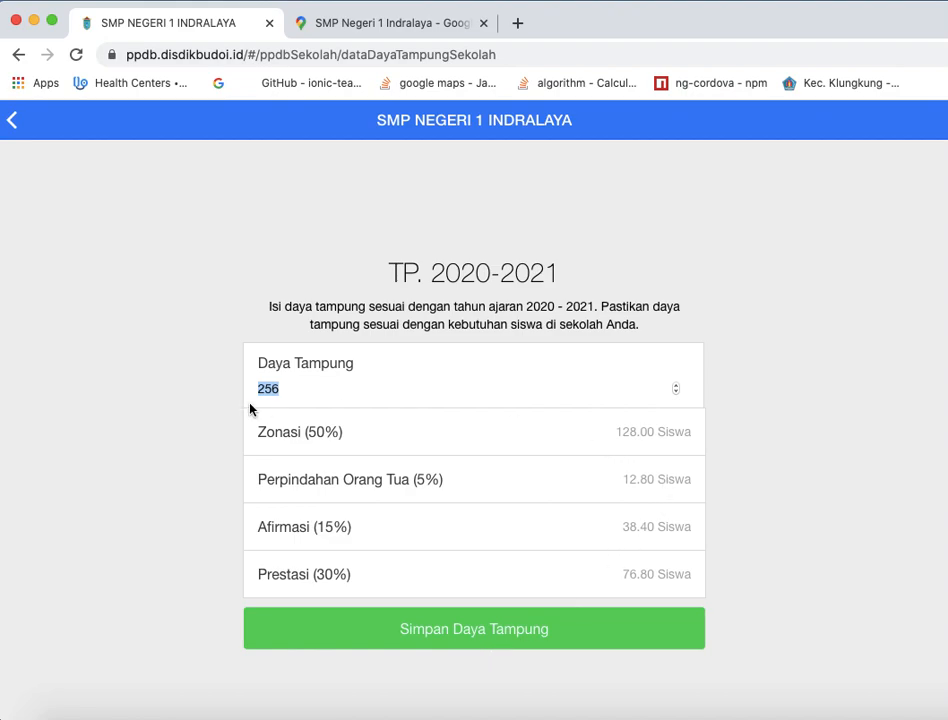
{"action": "left_click", "coordinate": [311, 381]}
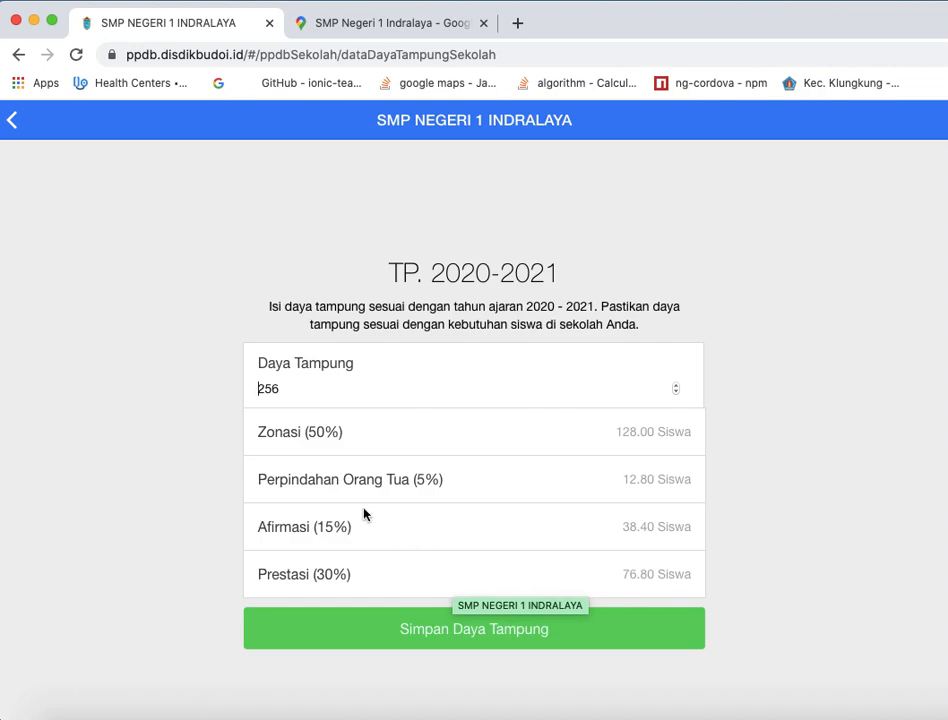
{"action": "double_click", "coordinate": [268, 389]}
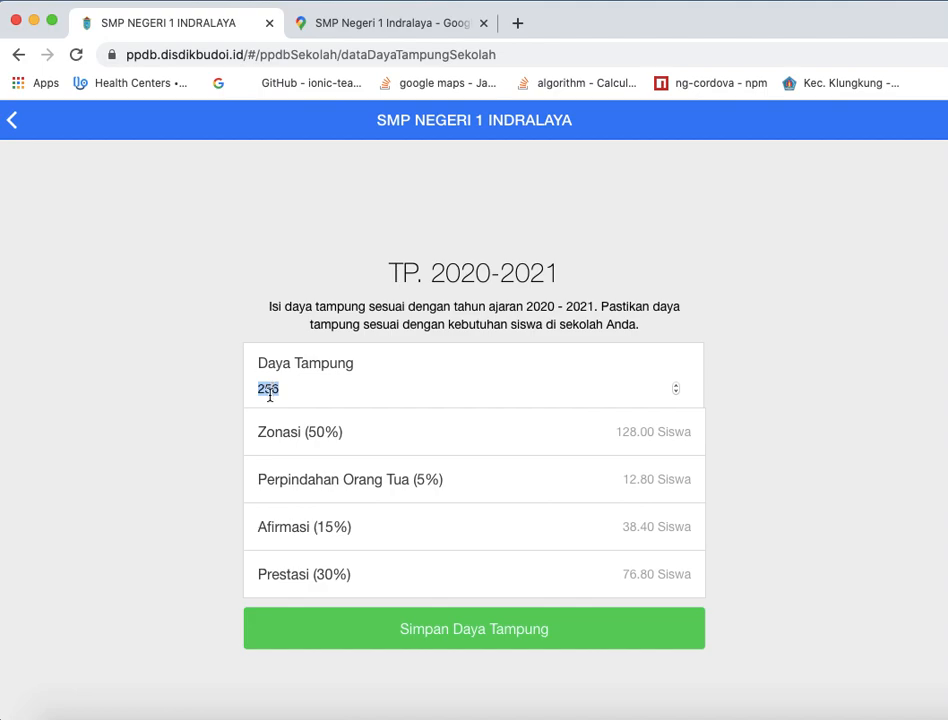
{"action": "left_click", "coordinate": [307, 389]}
{"action": "double_click", "coordinate": [266, 390]}
{"action": "left_click", "coordinate": [12, 120]}
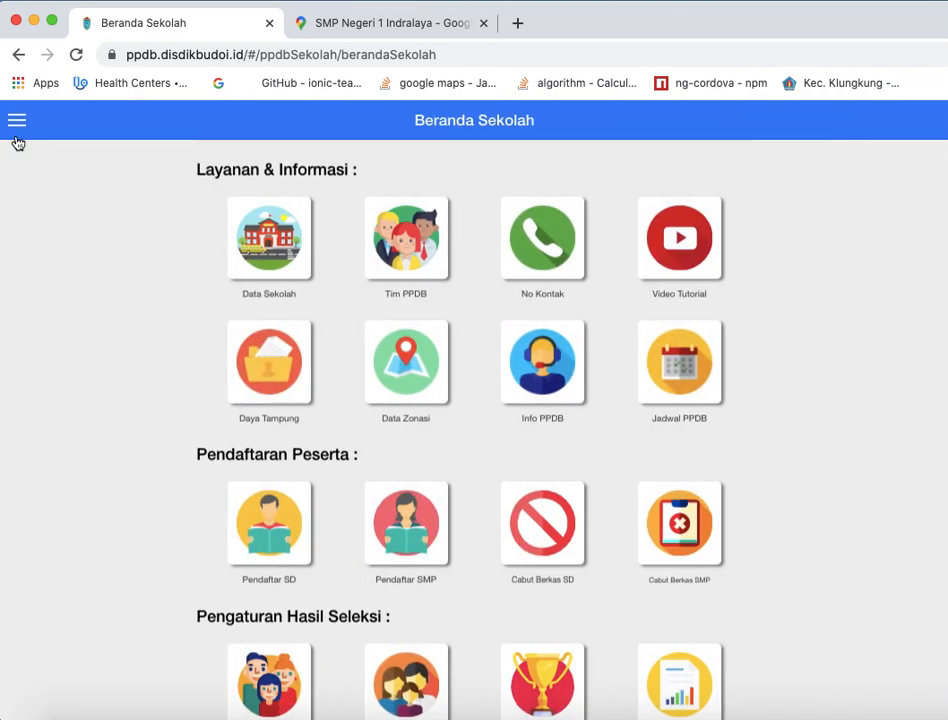
- Open the school's zoning data and browse the full list of villages offered for adding a new zone
{"action": "left_click", "coordinate": [405, 368]}
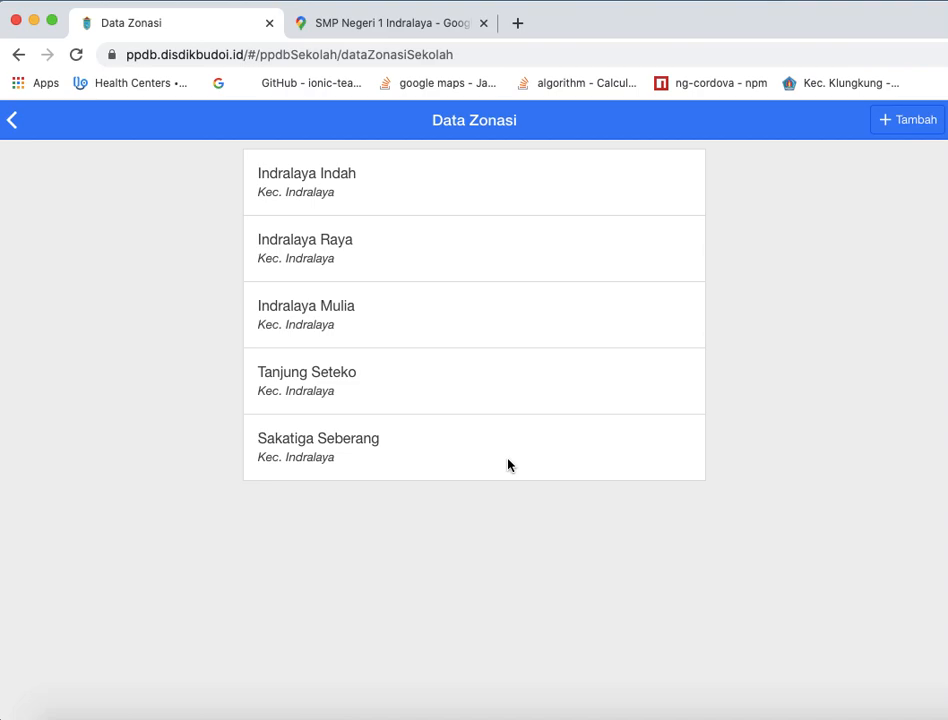
{"action": "left_click", "coordinate": [918, 123]}
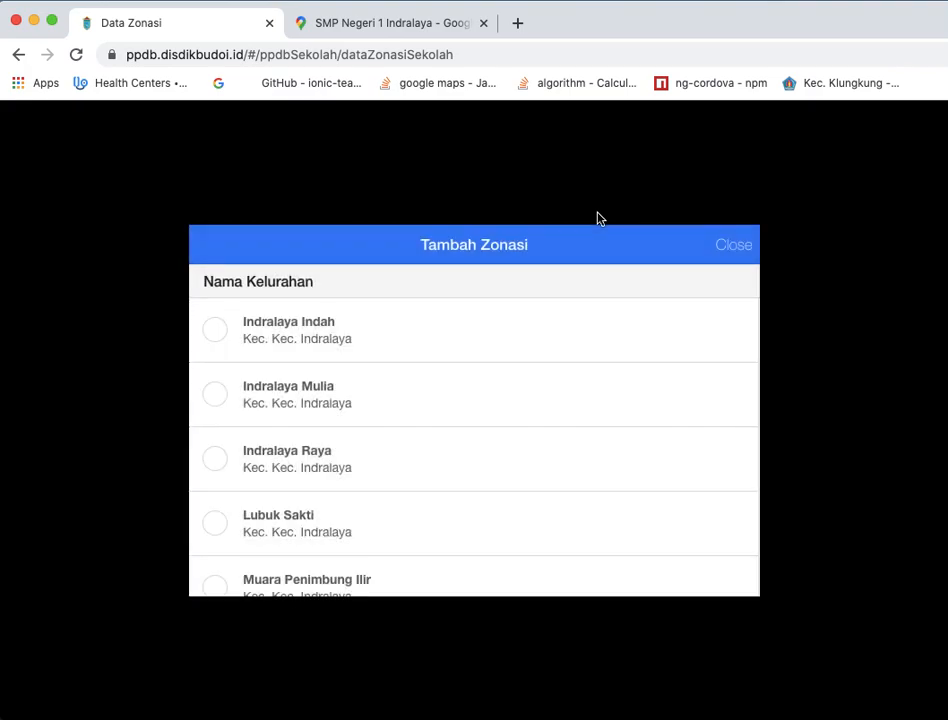
{"action": "scroll", "coordinate": [474, 387], "scroll_direction": "down", "scroll_amount": 10}
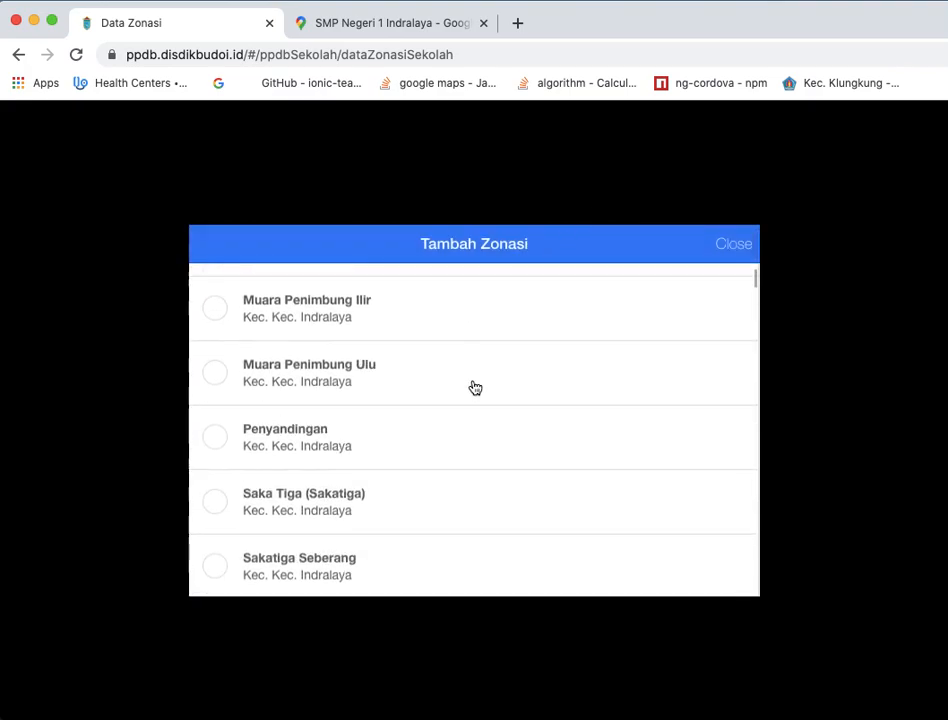
{"action": "scroll", "coordinate": [475, 387], "scroll_direction": "down", "scroll_amount": 15}
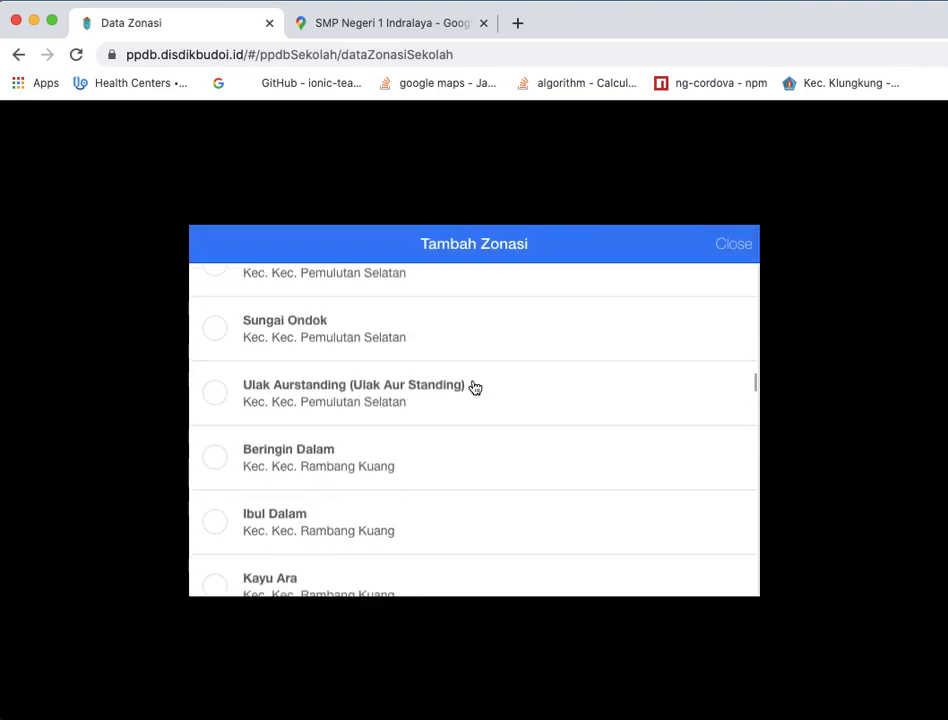
{"action": "scroll", "coordinate": [475, 387], "scroll_direction": "down", "scroll_amount": 15}
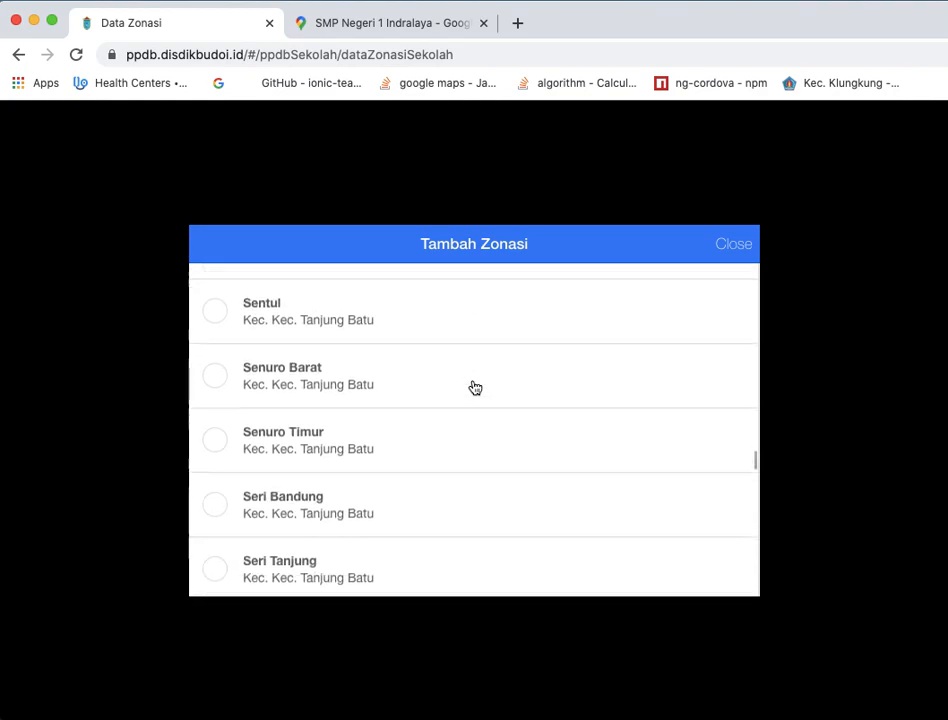
{"action": "scroll", "coordinate": [475, 387], "scroll_direction": "down", "scroll_amount": 15}
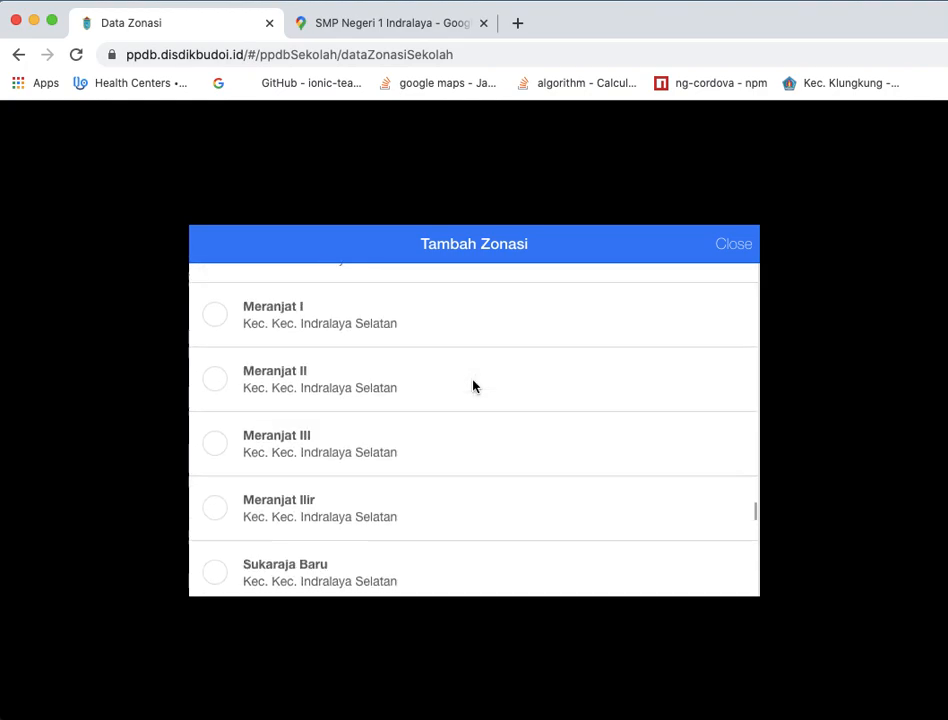
{"action": "scroll", "coordinate": [475, 387], "scroll_direction": "down", "scroll_amount": 12}
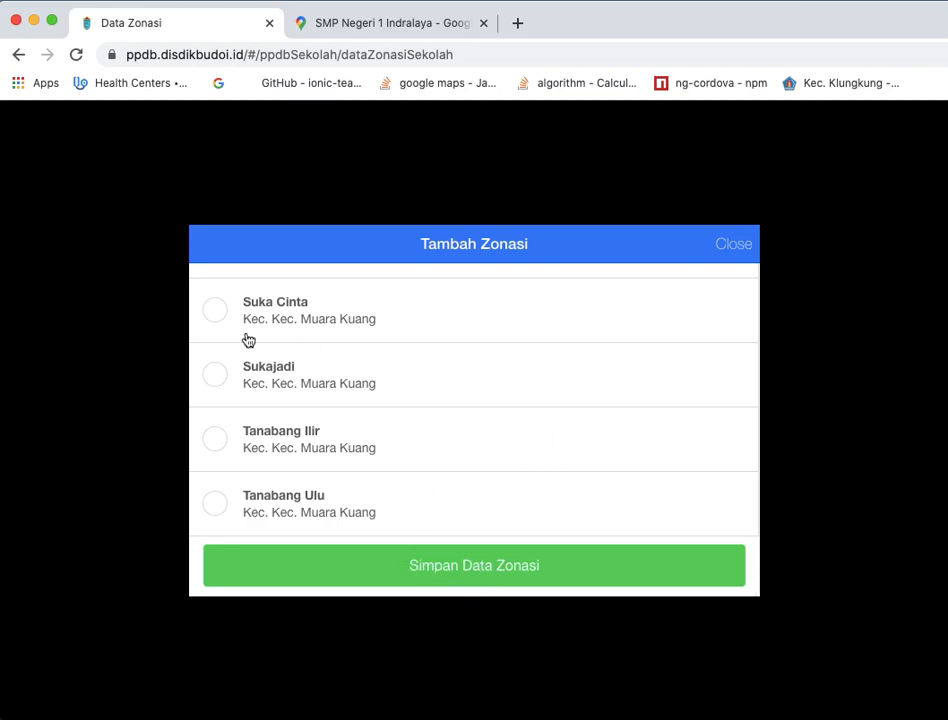
- Try selecting Suka Cinta, Sukajadi and Tanabang Ilir as zoning villages, then close the form without saving
{"action": "left_click", "coordinate": [215, 318]}
{"action": "left_click", "coordinate": [213, 377]}
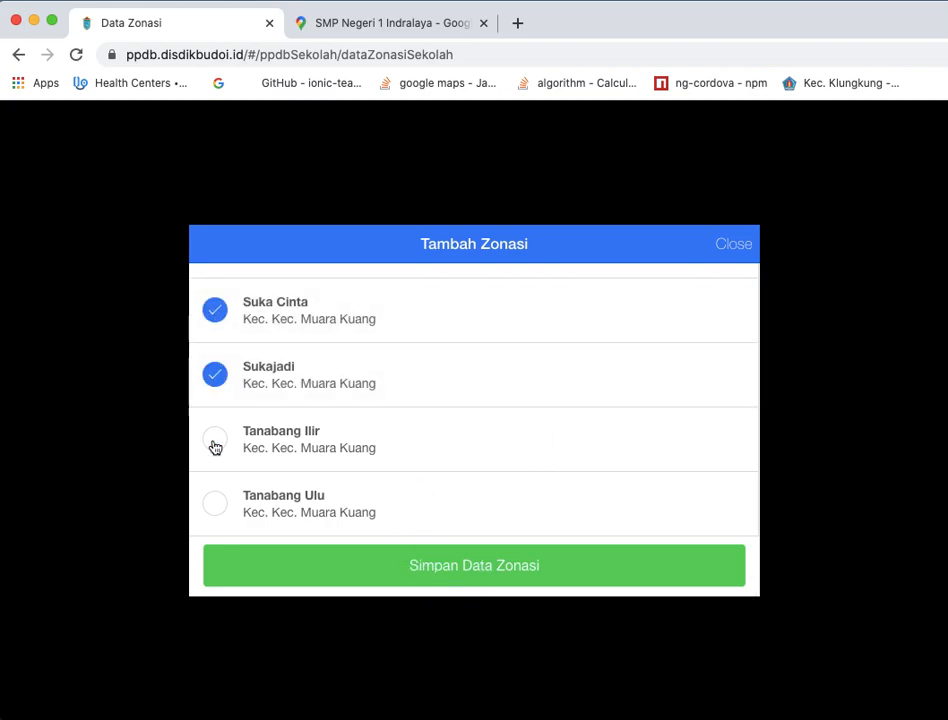
{"action": "left_click", "coordinate": [214, 444]}
{"action": "left_click", "coordinate": [215, 379]}
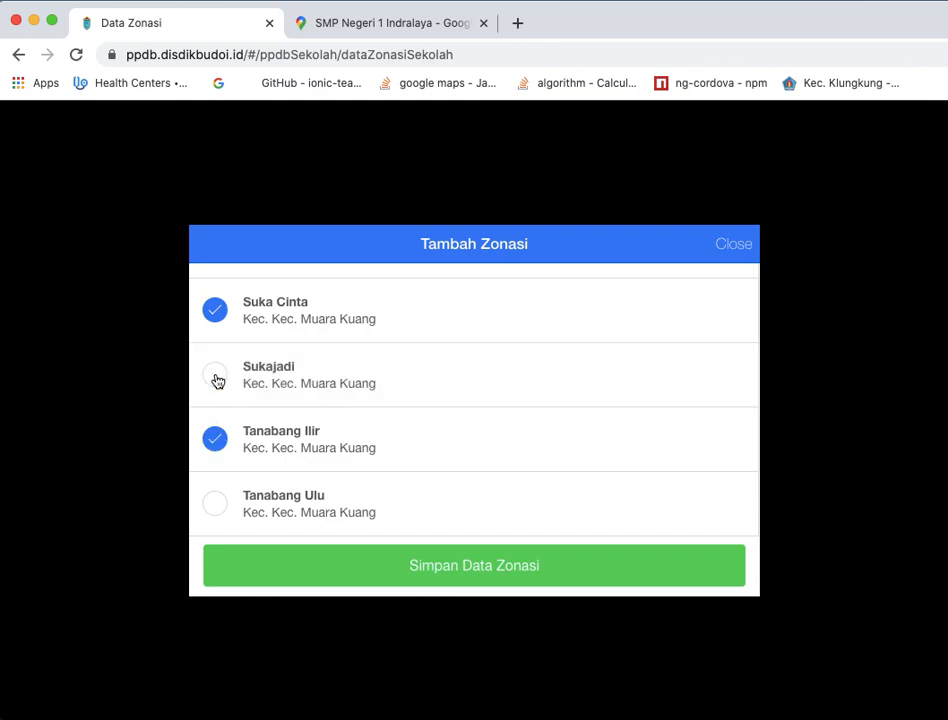
{"action": "left_click", "coordinate": [216, 374]}
{"action": "left_click", "coordinate": [216, 438]}
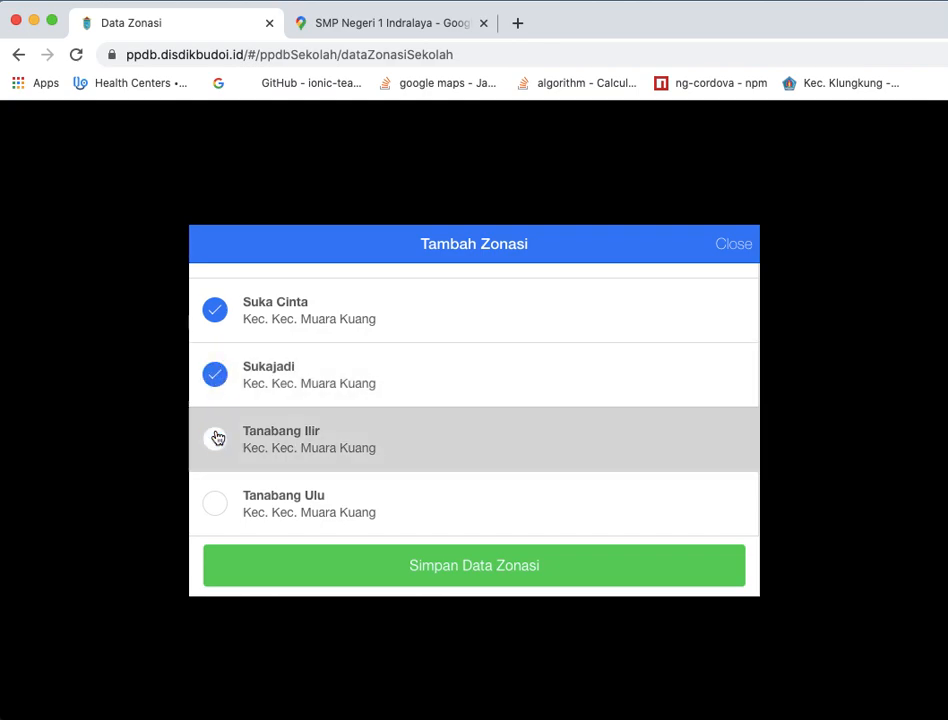
{"action": "left_click", "coordinate": [219, 379]}
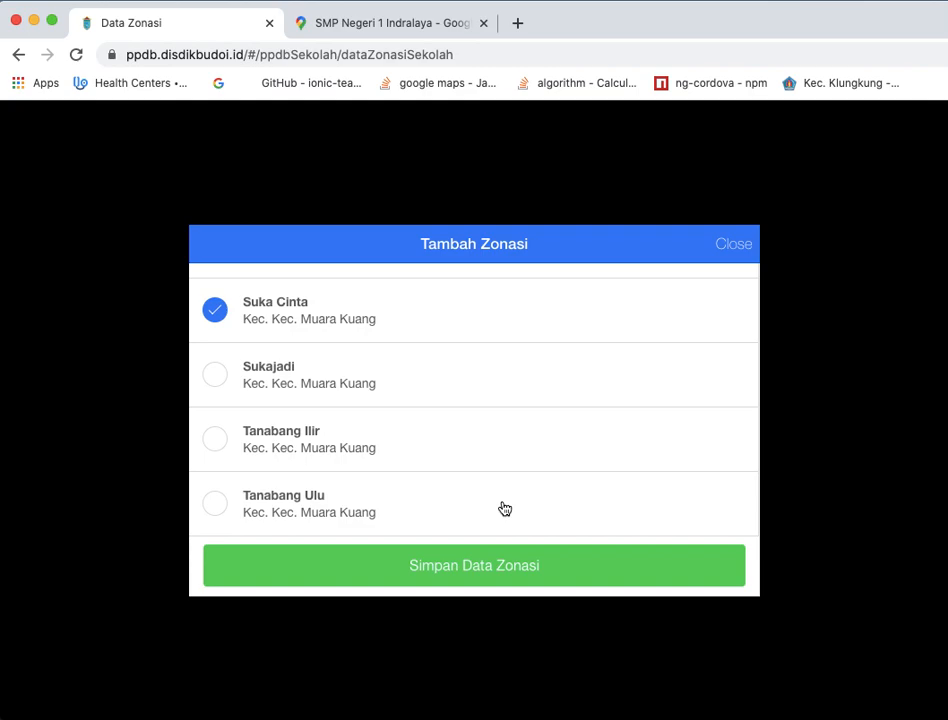
{"action": "left_click", "coordinate": [736, 244]}
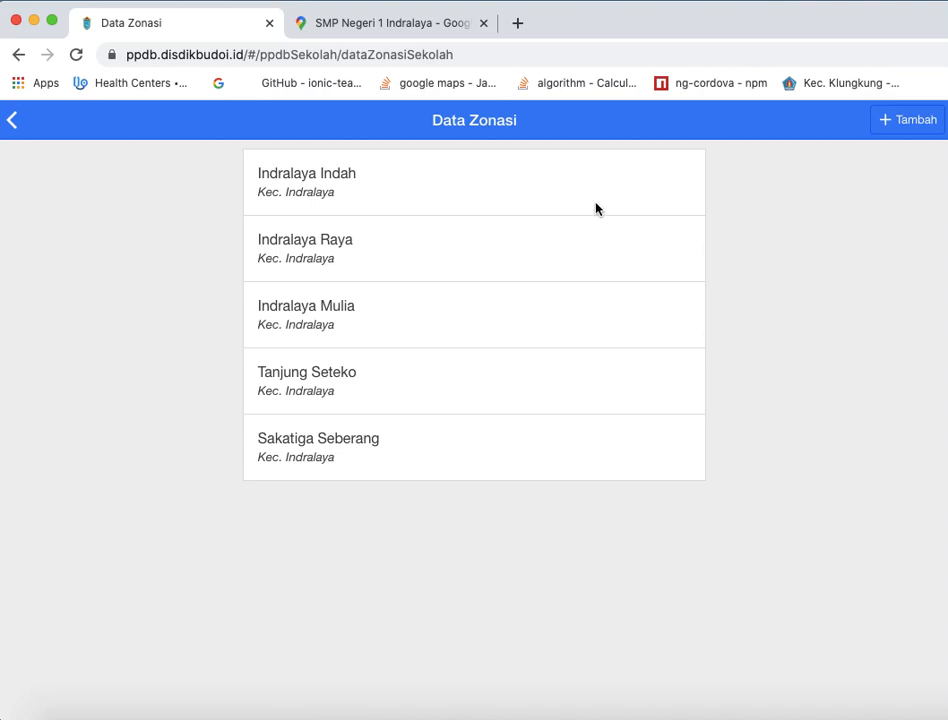
- Request deletion of the Indralaya Indah zone, cancel the confirmation and hide the entry's delete option
{"action": "left_click_drag", "start_coordinate": [643, 187], "coordinate": [425, 194]}
{"action": "left_click", "coordinate": [679, 200]}
{"action": "left_click_drag", "start_coordinate": [677, 205], "coordinate": [396, 207]}
{"action": "left_click", "coordinate": [673, 184]}
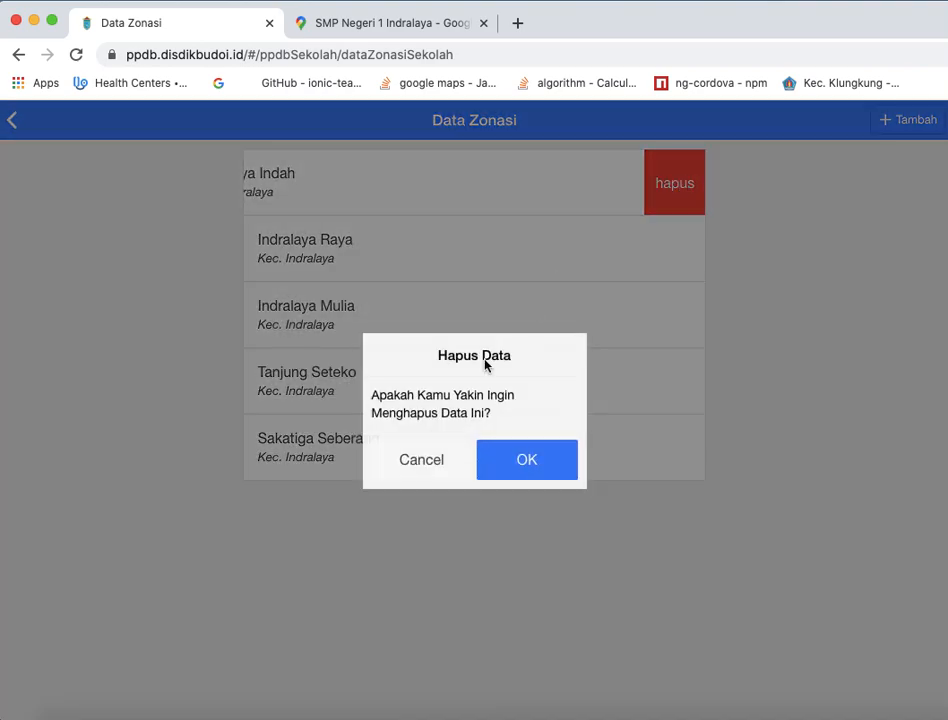
{"action": "left_click", "coordinate": [436, 463]}
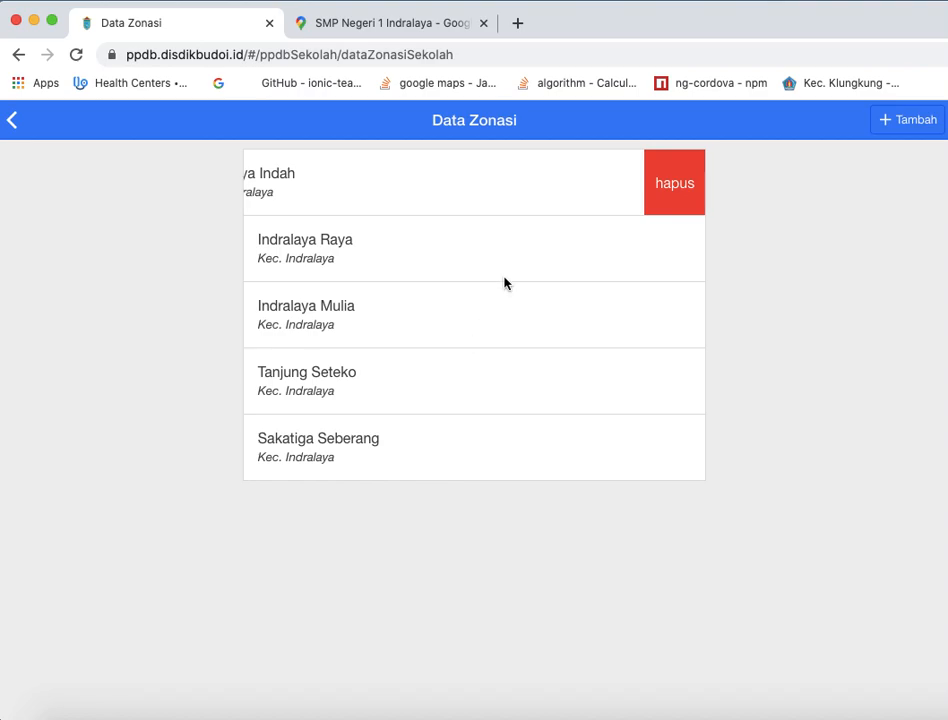
{"action": "left_click", "coordinate": [459, 190]}
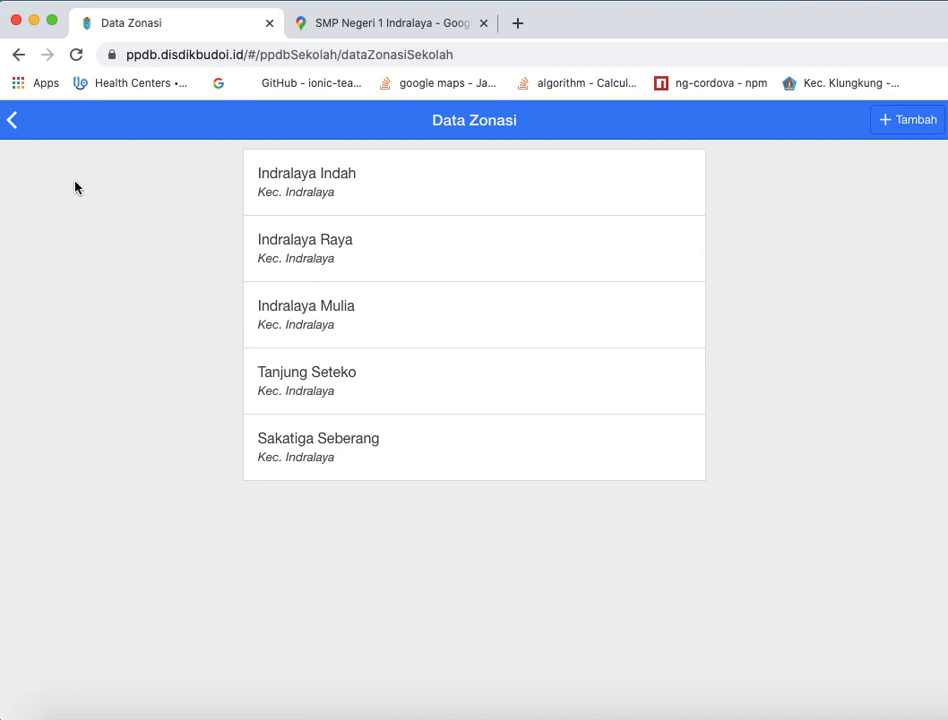
- Return to the school home page and view its participant registration and selection result sections
{"action": "left_click", "coordinate": [13, 122]}
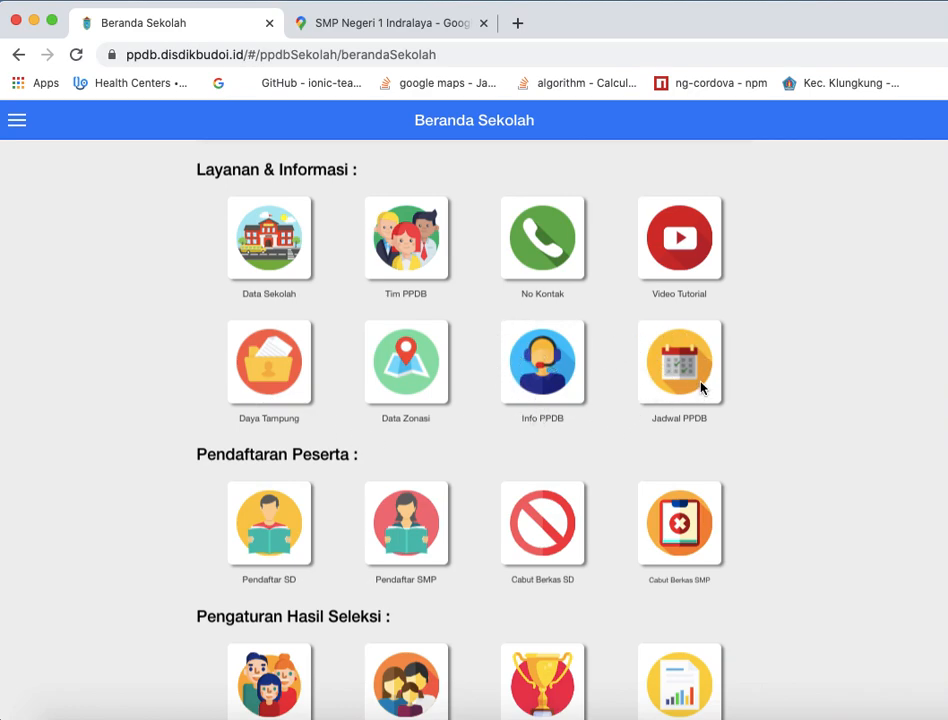
{"action": "scroll", "coordinate": [656, 396], "scroll_direction": "down", "scroll_amount": 1}
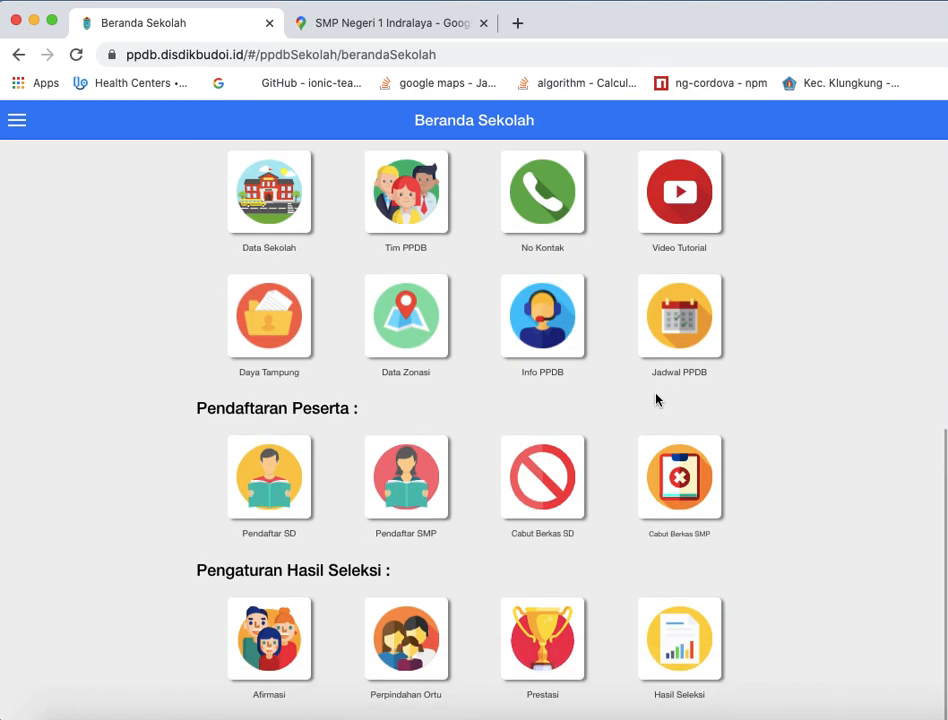